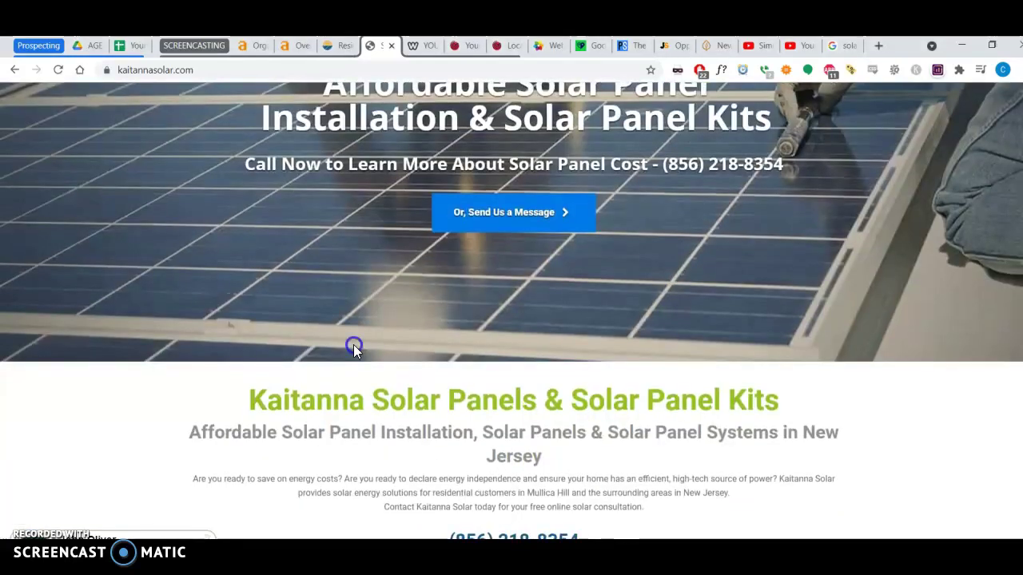
- View the Your Local SEO Professionals homepage and return to the header of the Kaitanna Solar homepage
{"action": "left_click", "coordinate": [425, 46]}
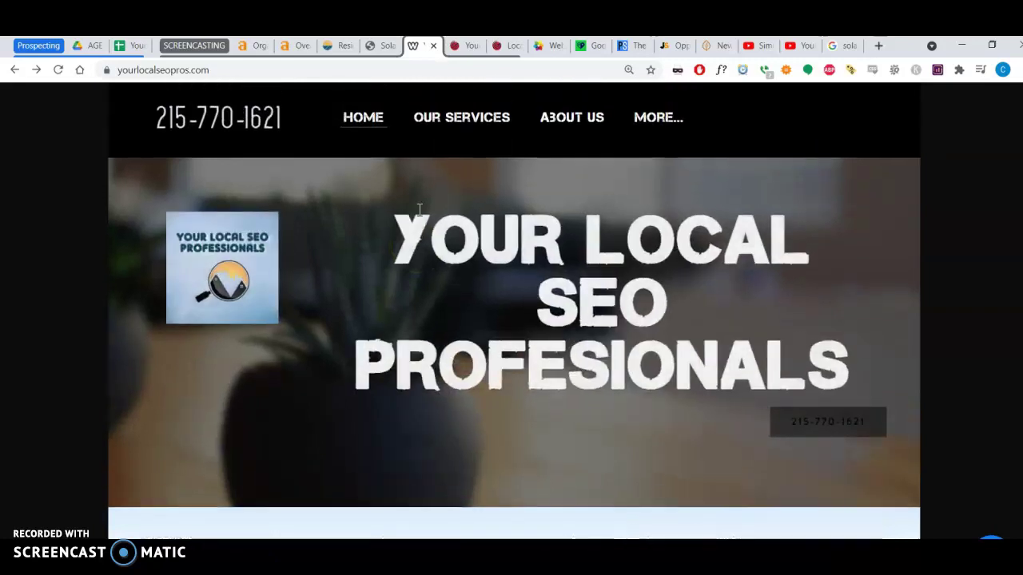
{"action": "left_click", "coordinate": [378, 46]}
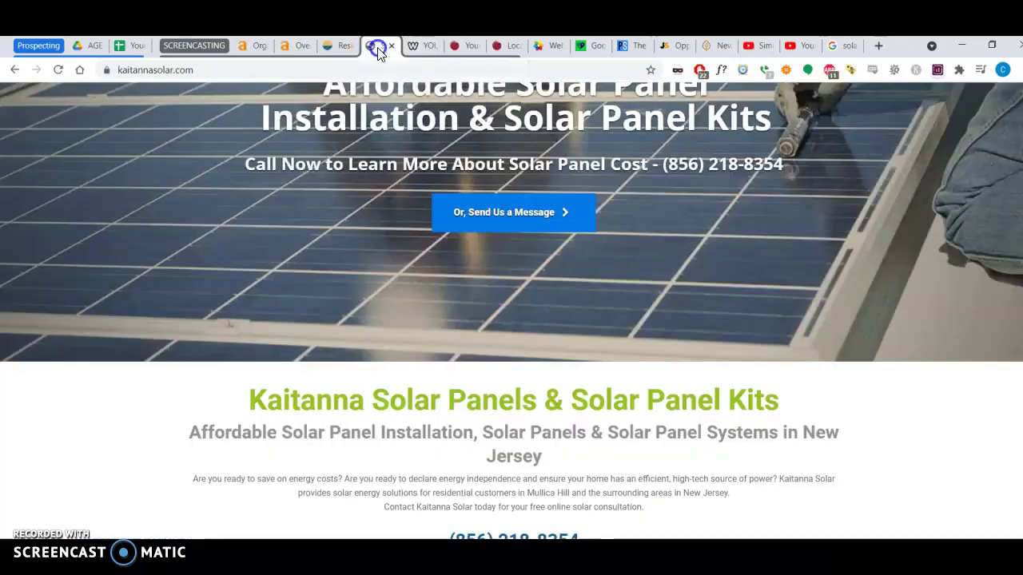
{"action": "scroll", "coordinate": [307, 209], "scroll_direction": "up", "scroll_amount": 1}
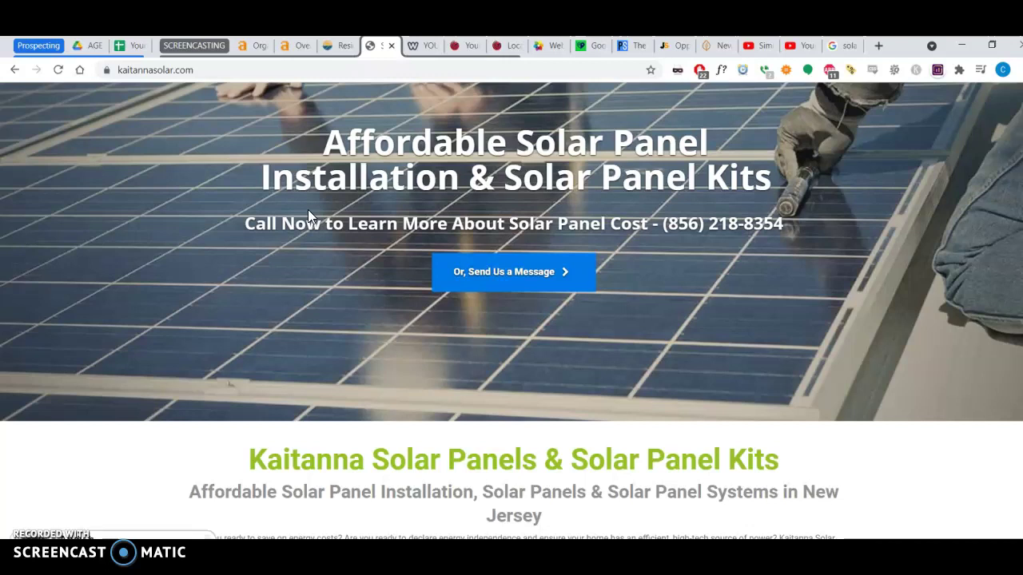
{"action": "scroll", "coordinate": [307, 210], "scroll_direction": "up", "scroll_amount": 2}
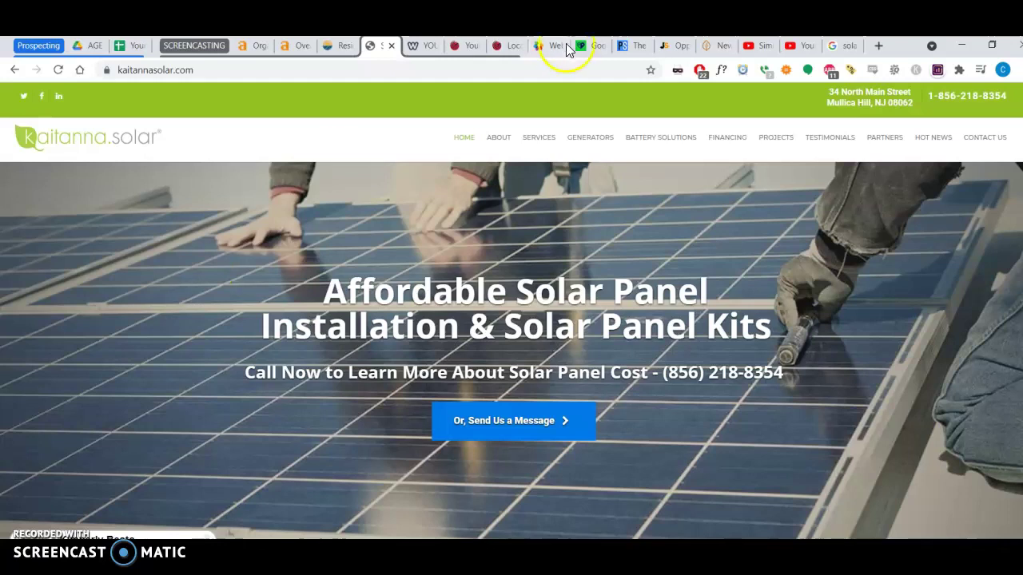
- Review the BrightLocal research on consumers visiting local business websites and the Google map listings for "solar company in nj"
{"action": "left_click", "coordinate": [588, 46]}
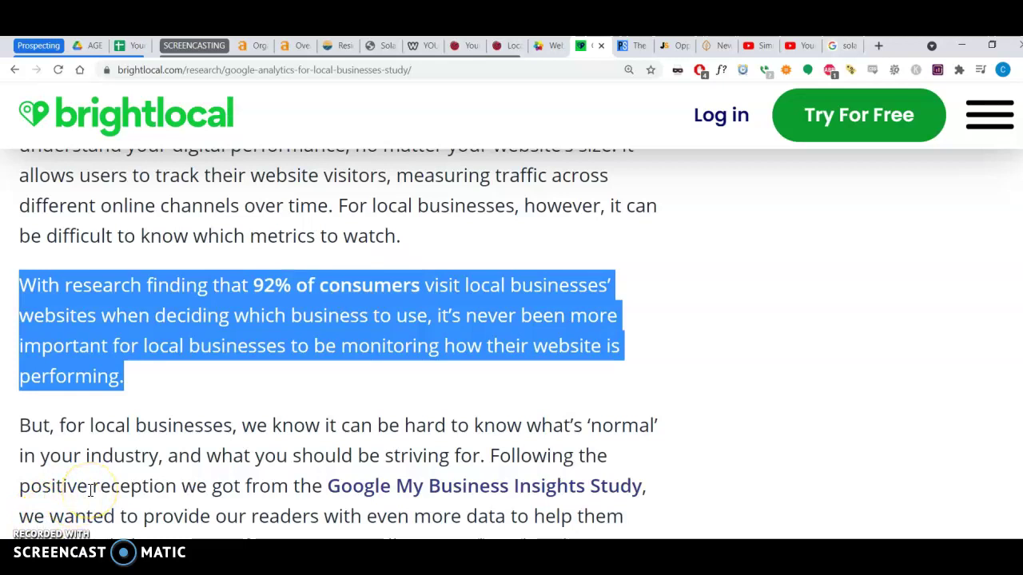
{"action": "key", "text": "ctrl+9"}
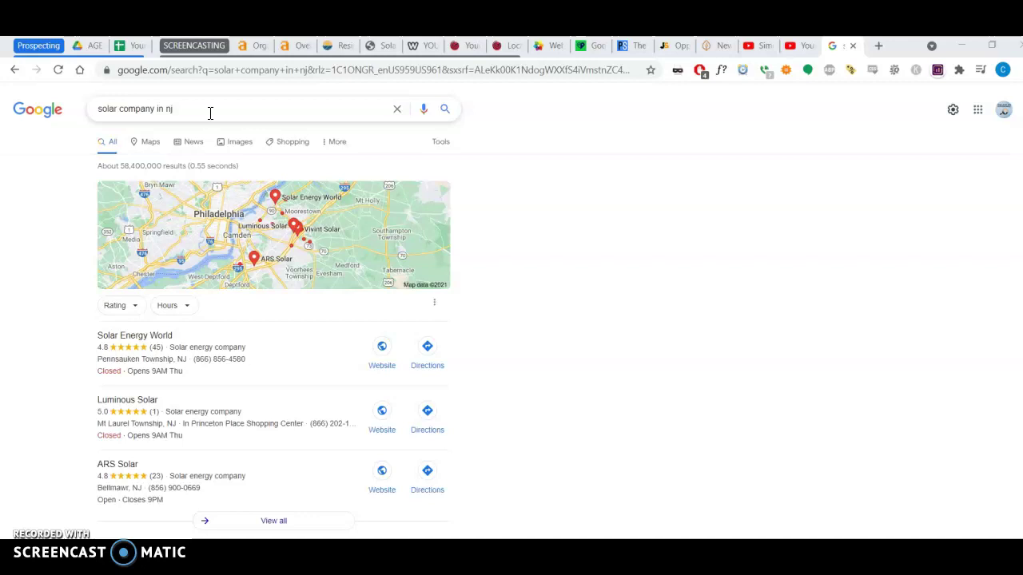
{"action": "scroll", "coordinate": [584, 231], "scroll_direction": "down", "scroll_amount": 2}
{"action": "scroll", "coordinate": [584, 231], "scroll_direction": "up", "scroll_amount": 2}
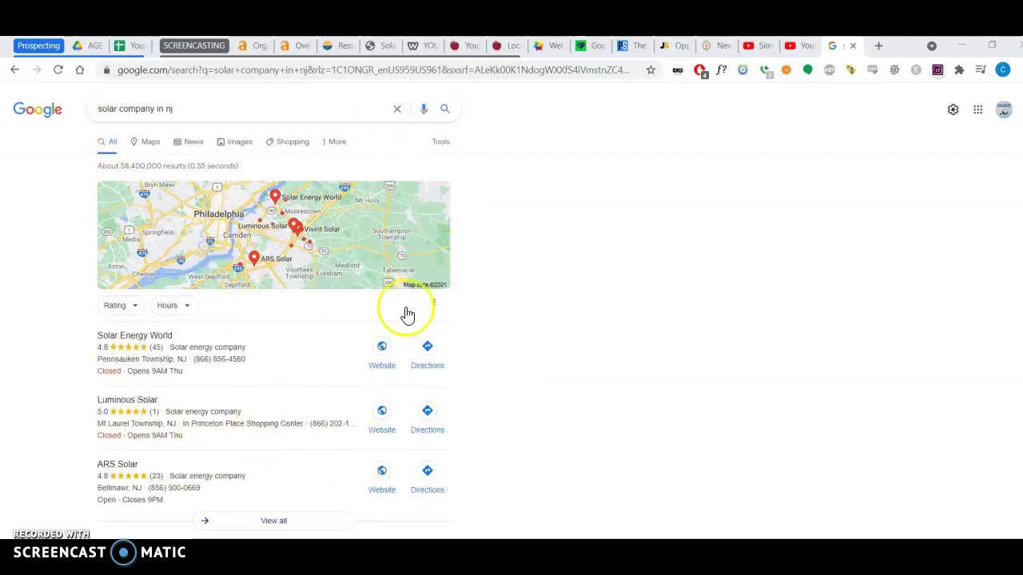
{"action": "scroll", "coordinate": [266, 237], "scroll_direction": "down", "scroll_amount": 2}
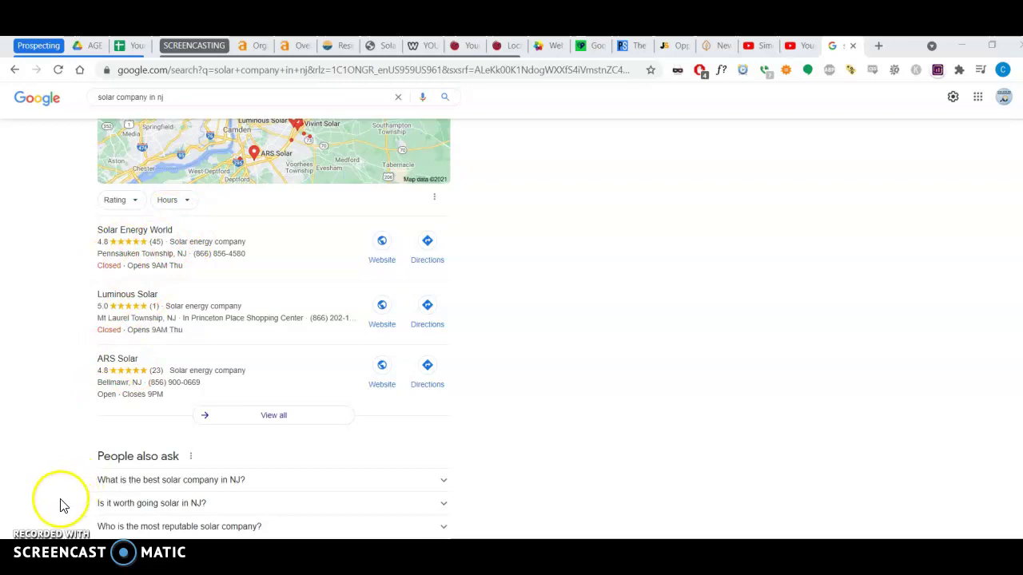
- Examine the list of citation sources for competitor Solar Energy World in Local Citation Finder
{"action": "left_click", "coordinate": [496, 46]}
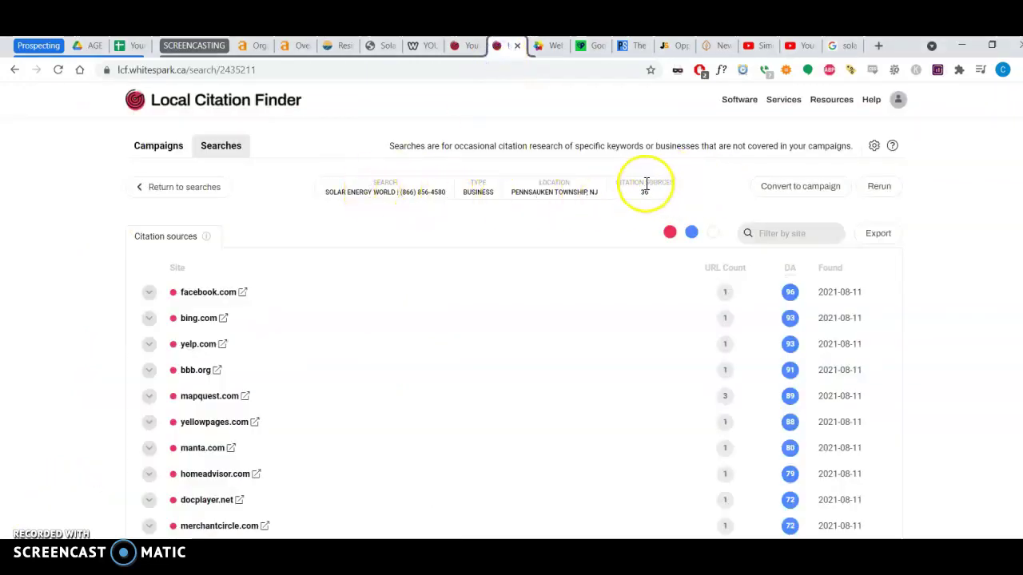
{"action": "scroll", "coordinate": [294, 320], "scroll_direction": "down", "scroll_amount": 4}
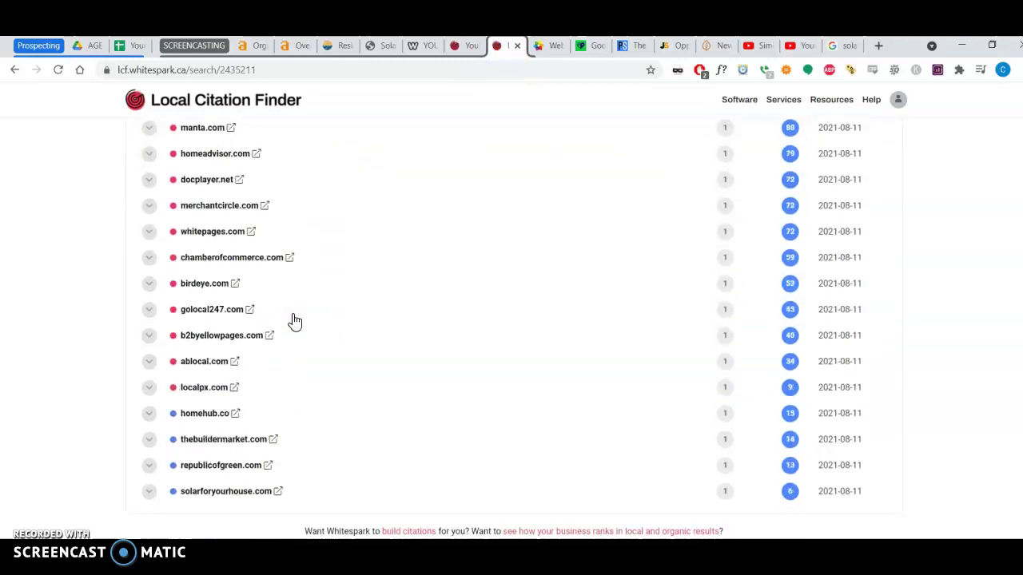
{"action": "scroll", "coordinate": [295, 321], "scroll_direction": "up", "scroll_amount": 3}
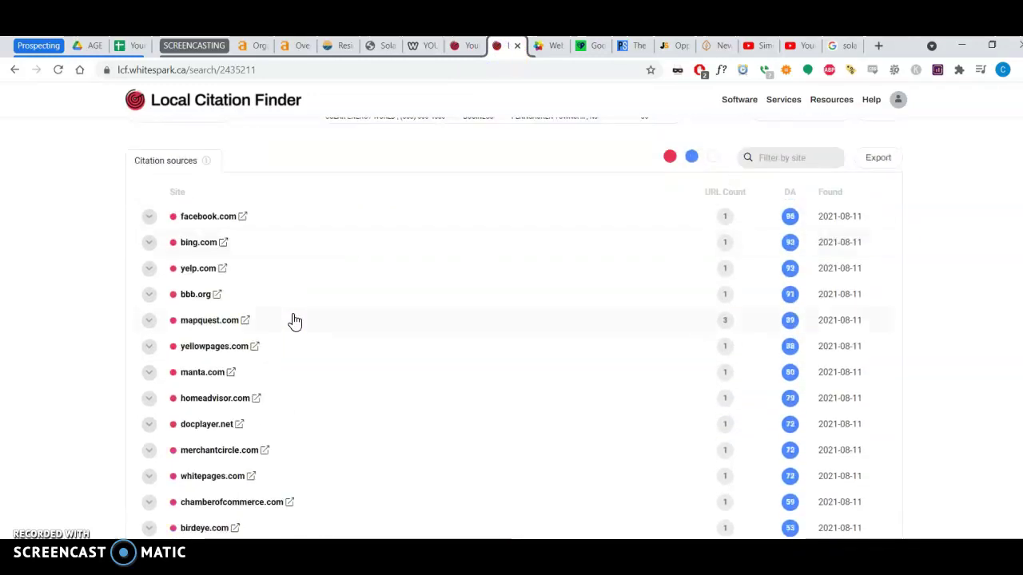
{"action": "scroll", "coordinate": [294, 321], "scroll_direction": "down", "scroll_amount": 3}
{"action": "scroll", "coordinate": [294, 320], "scroll_direction": "up", "scroll_amount": 3}
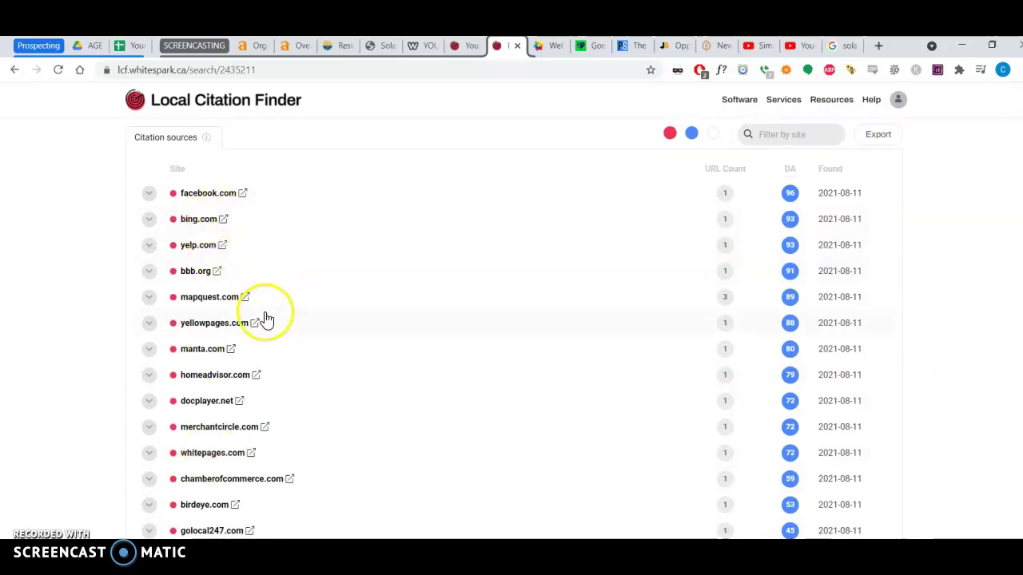
{"action": "scroll", "coordinate": [265, 320], "scroll_direction": "down", "scroll_amount": 3}
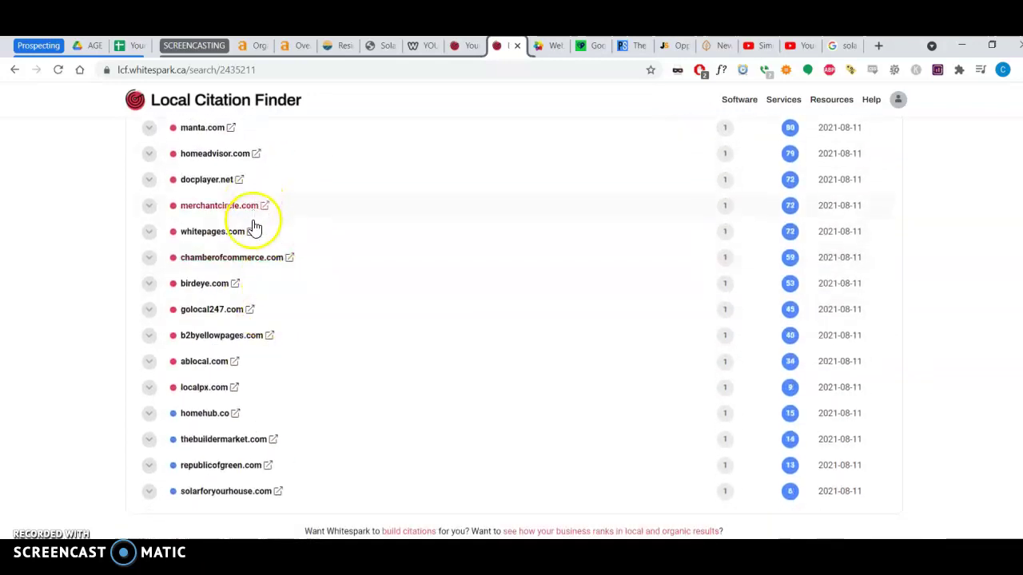
{"action": "scroll", "coordinate": [272, 429], "scroll_direction": "up", "scroll_amount": 4}
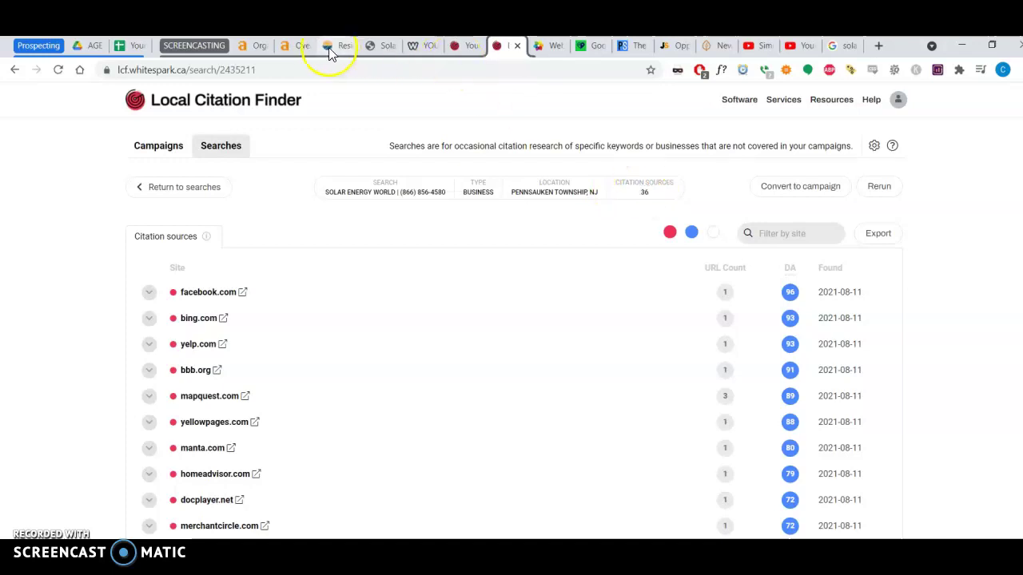
- Select all text on the Kaitanna Solar homepage to examine how much written content it has, and clear the selection
{"action": "left_click", "coordinate": [831, 46]}
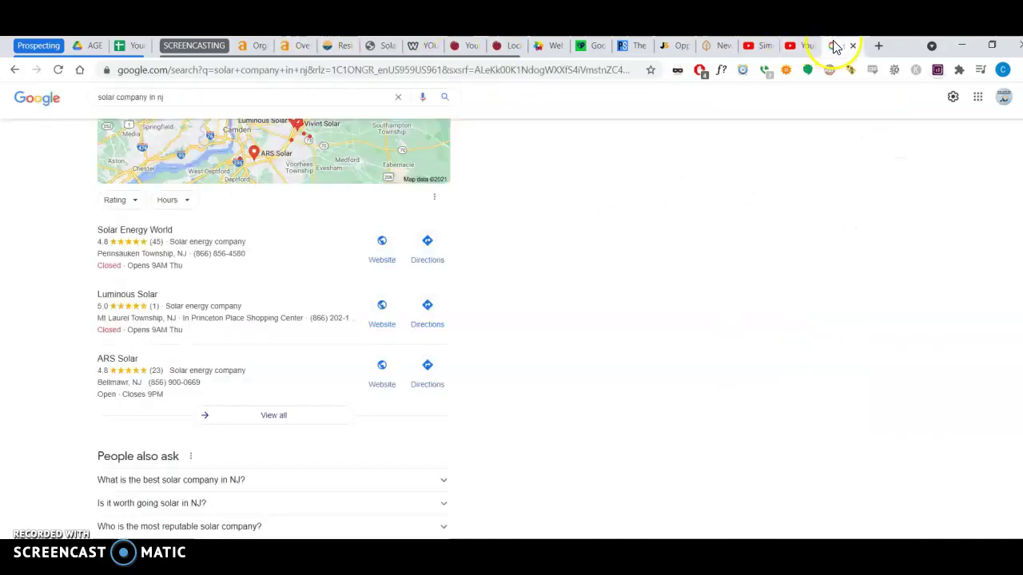
{"action": "left_click", "coordinate": [372, 46]}
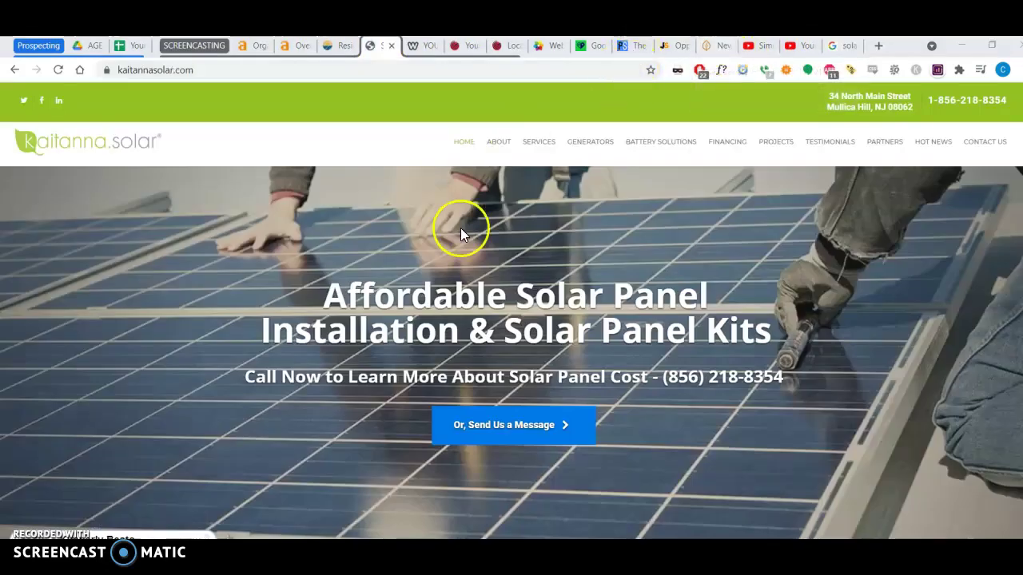
{"action": "scroll", "coordinate": [390, 267], "scroll_direction": "down", "scroll_amount": 2}
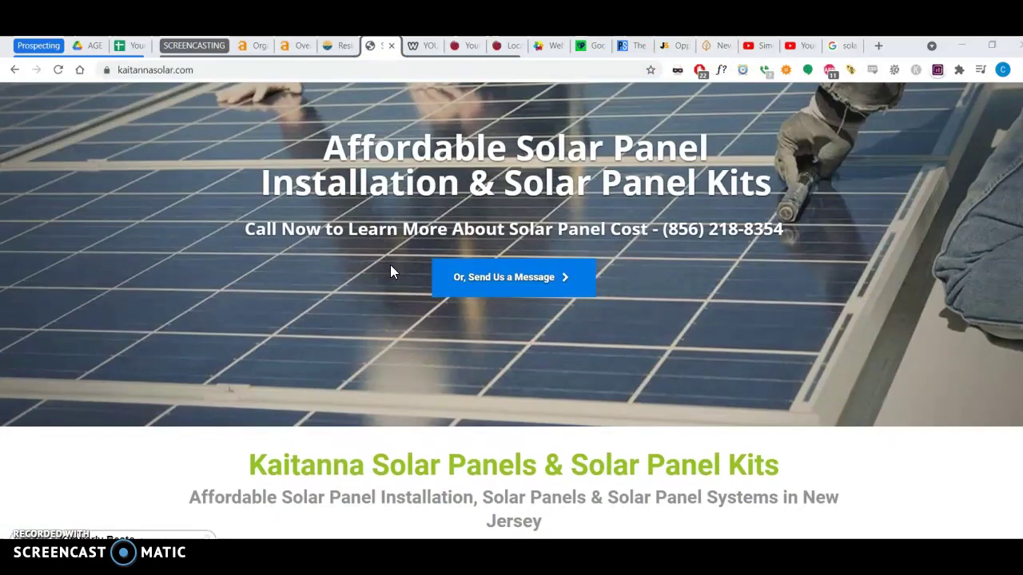
{"action": "left_click", "coordinate": [376, 269]}
{"action": "key", "text": "ctrl+a"}
{"action": "scroll", "coordinate": [375, 272], "scroll_direction": "down", "scroll_amount": 3}
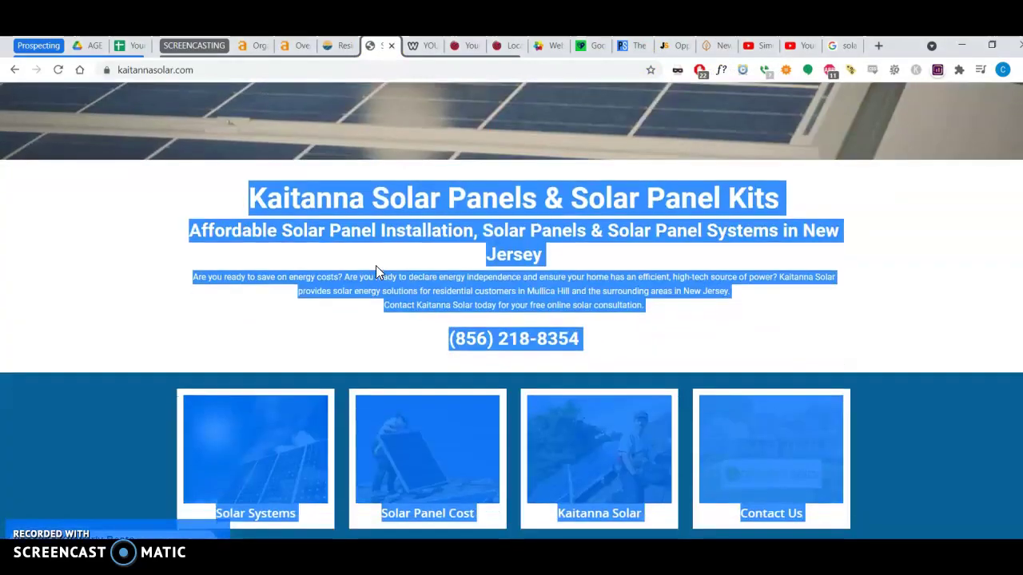
{"action": "scroll", "coordinate": [376, 272], "scroll_direction": "down", "scroll_amount": 12}
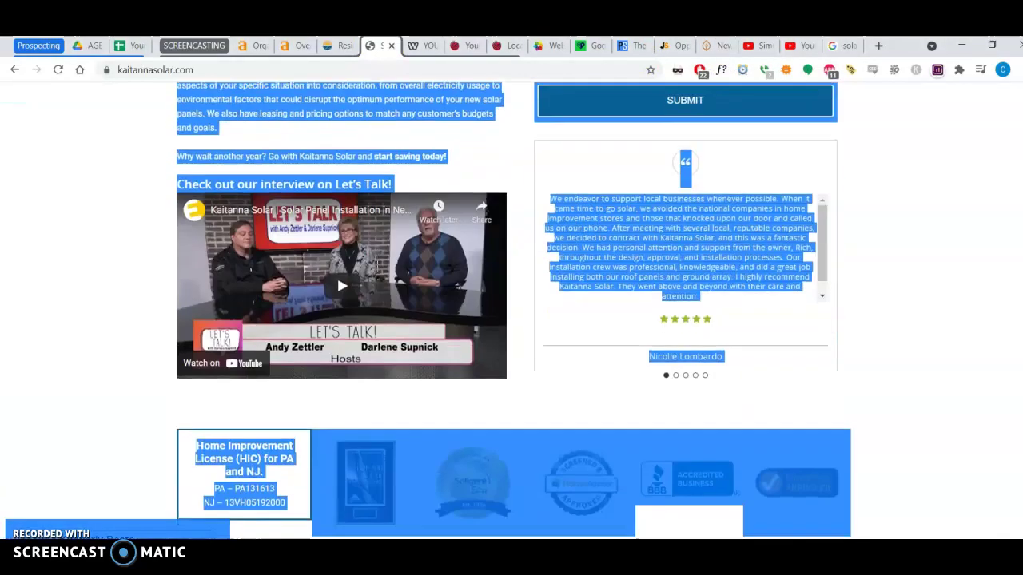
{"action": "scroll", "coordinate": [377, 269], "scroll_direction": "up", "scroll_amount": 3}
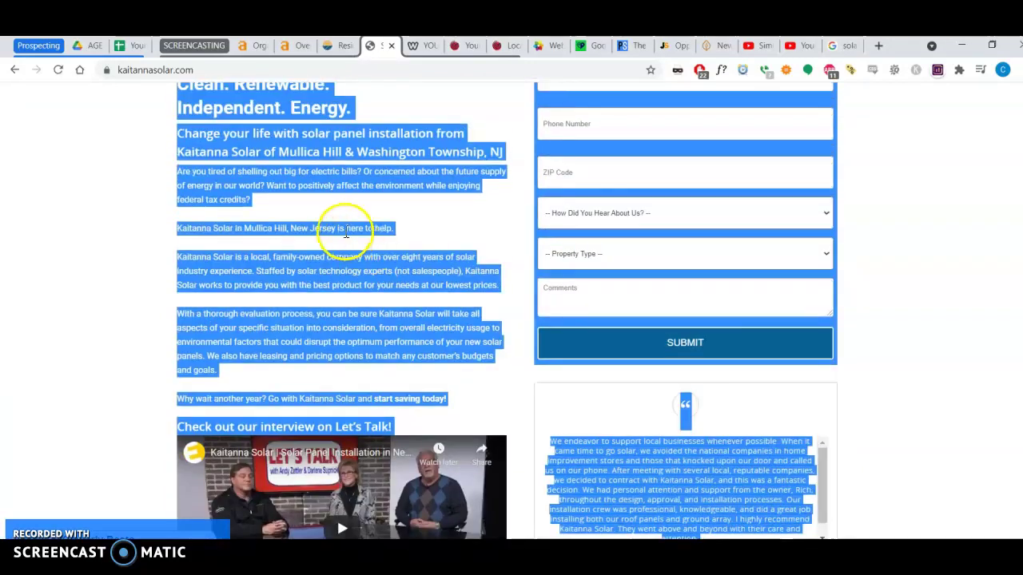
{"action": "left_click", "coordinate": [357, 218]}
{"action": "scroll", "coordinate": [358, 220], "scroll_direction": "up", "scroll_amount": 3}
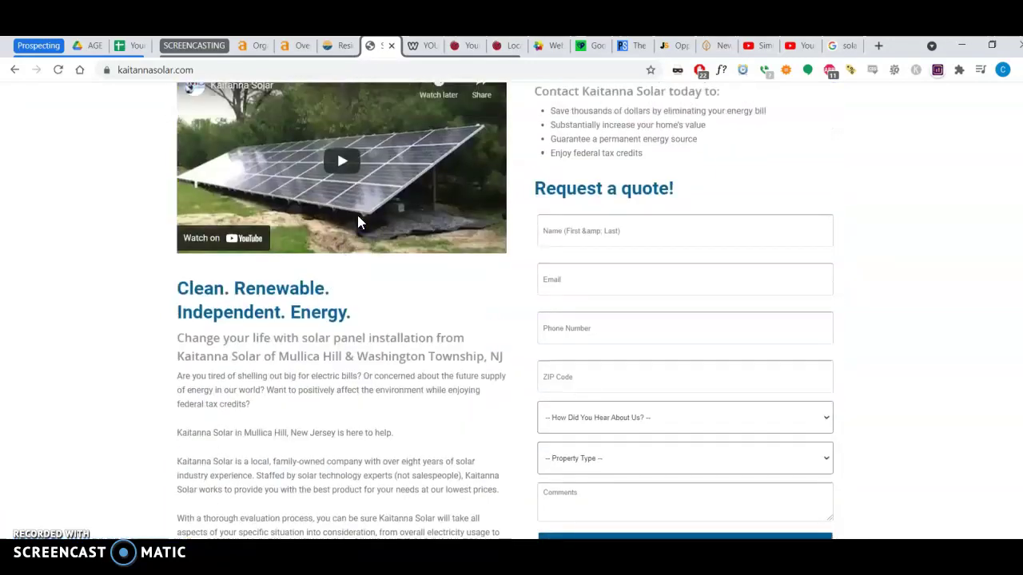
- Reduce the Kaitanna Solar page zoom to 75% and review the homepage's headings, service tiles, videos and quote form
{"action": "scroll", "coordinate": [154, 215], "scroll_direction": "down", "scroll_amount": 2}
{"action": "key", "text": "ctrl+minus"}
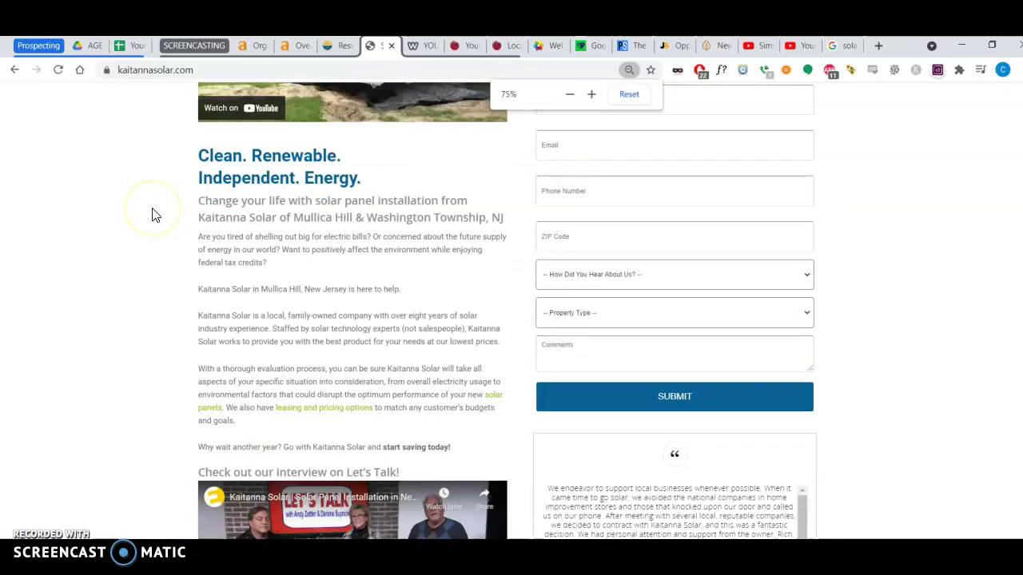
{"action": "scroll", "coordinate": [154, 215], "scroll_direction": "down", "scroll_amount": 2}
{"action": "scroll", "coordinate": [154, 215], "scroll_direction": "up", "scroll_amount": 8}
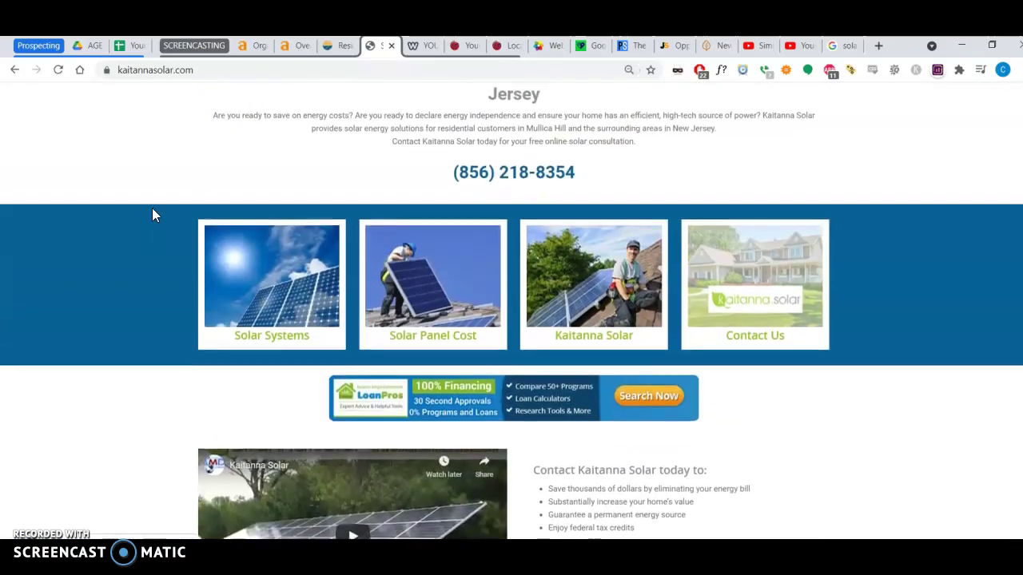
{"action": "scroll", "coordinate": [154, 215], "scroll_direction": "up", "scroll_amount": 3}
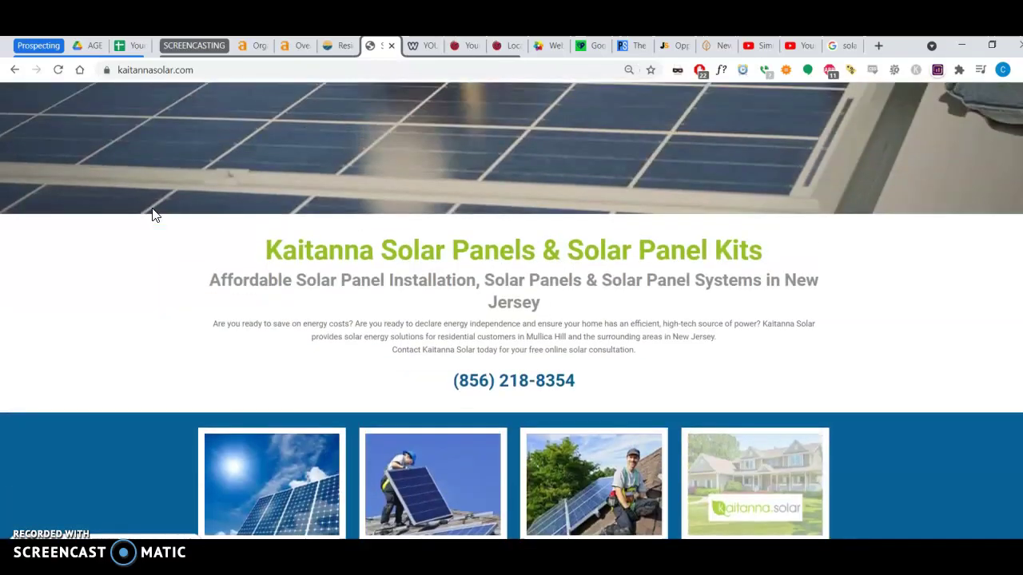
{"action": "scroll", "coordinate": [154, 215], "scroll_direction": "down", "scroll_amount": 3}
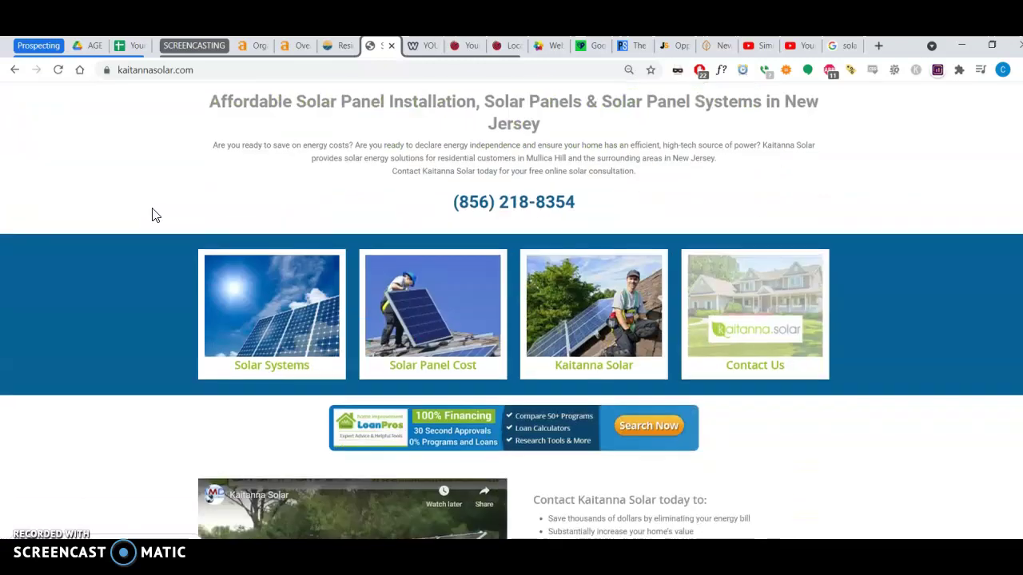
{"action": "scroll", "coordinate": [155, 215], "scroll_direction": "down", "scroll_amount": 3}
{"action": "scroll", "coordinate": [155, 215], "scroll_direction": "down", "scroll_amount": 2}
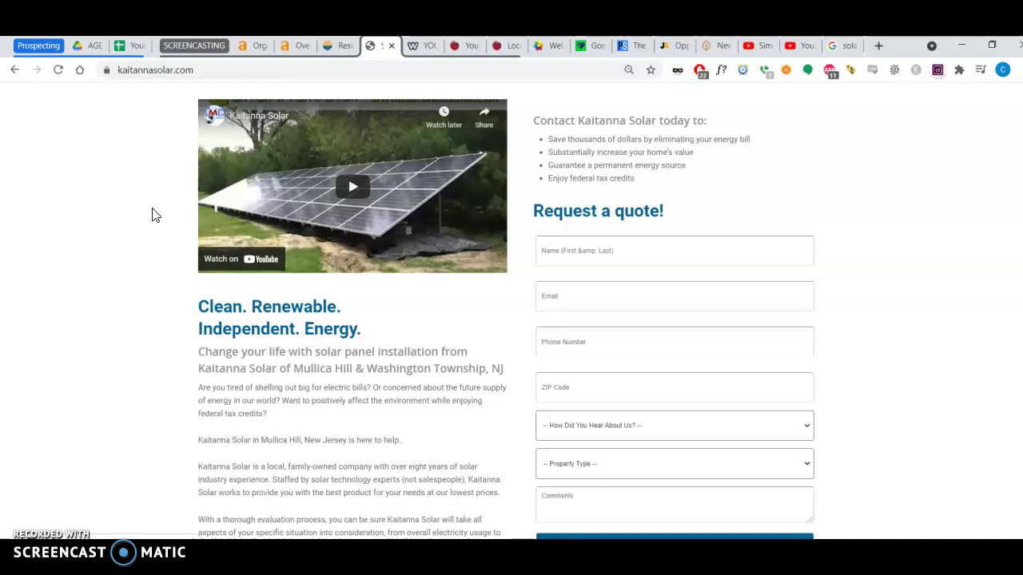
{"action": "scroll", "coordinate": [154, 215], "scroll_direction": "up", "scroll_amount": 9}
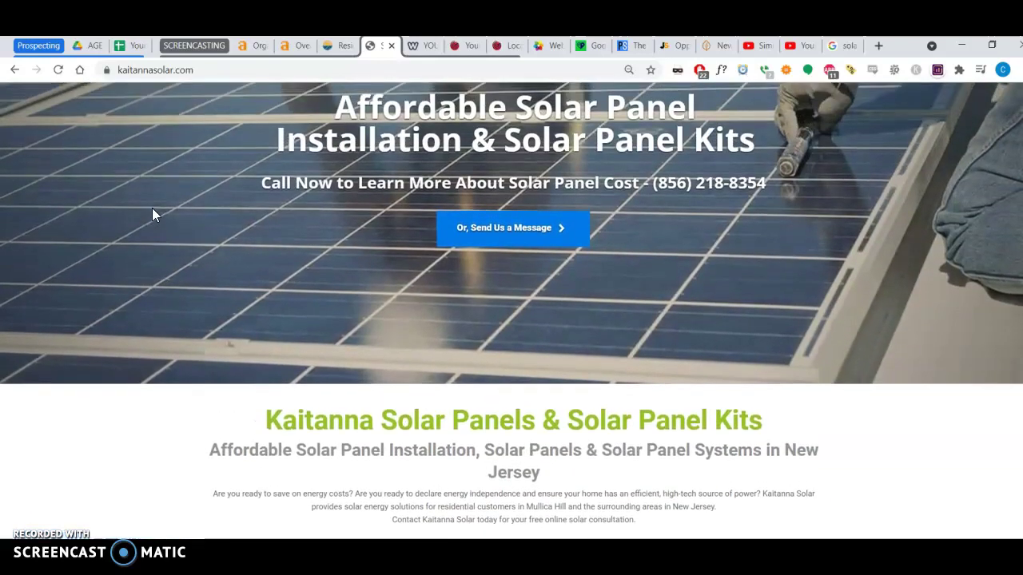
- Check the organic Google results for "solar company in nj" and re-examine the body copy of the Kaitanna Solar homepage
{"action": "left_click", "coordinate": [841, 46]}
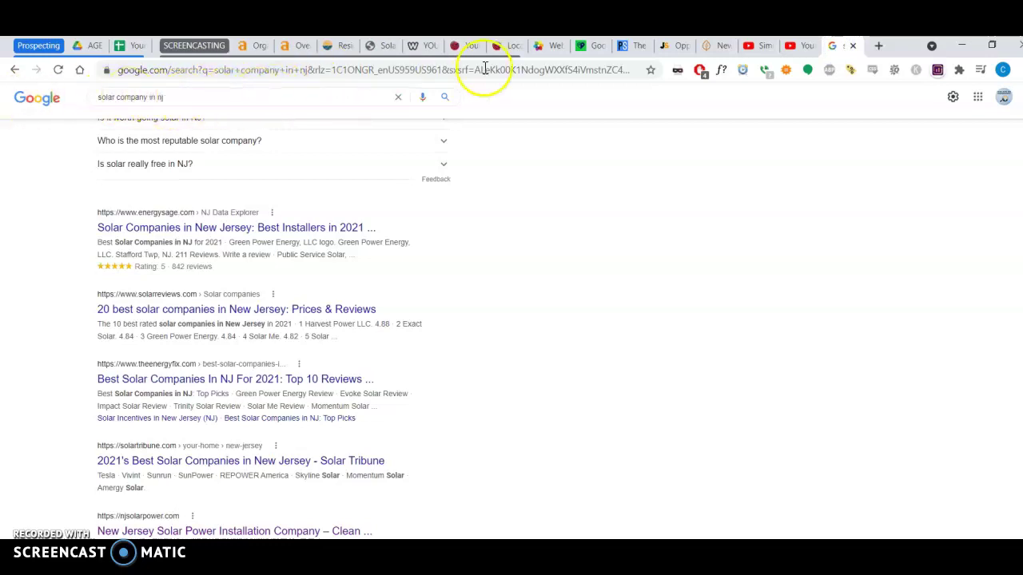
{"action": "left_click", "coordinate": [382, 48]}
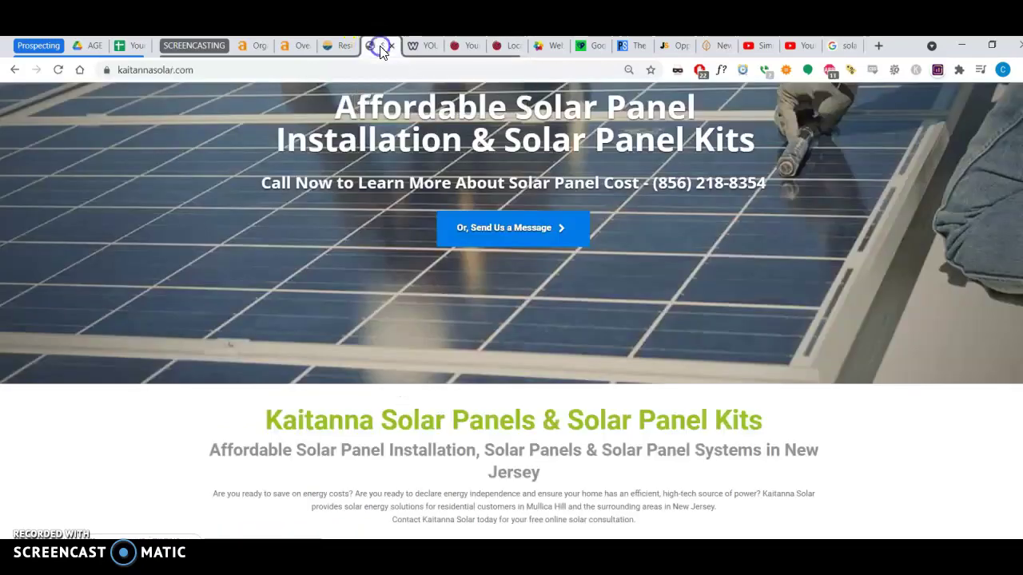
{"action": "scroll", "coordinate": [308, 258], "scroll_direction": "down", "scroll_amount": 8}
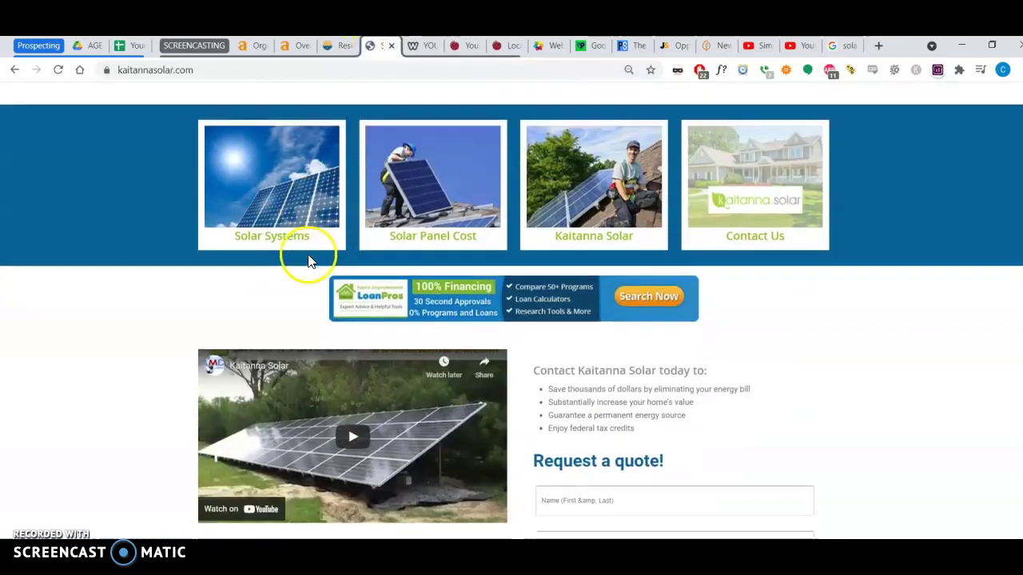
{"action": "scroll", "coordinate": [310, 260], "scroll_direction": "down", "scroll_amount": 4}
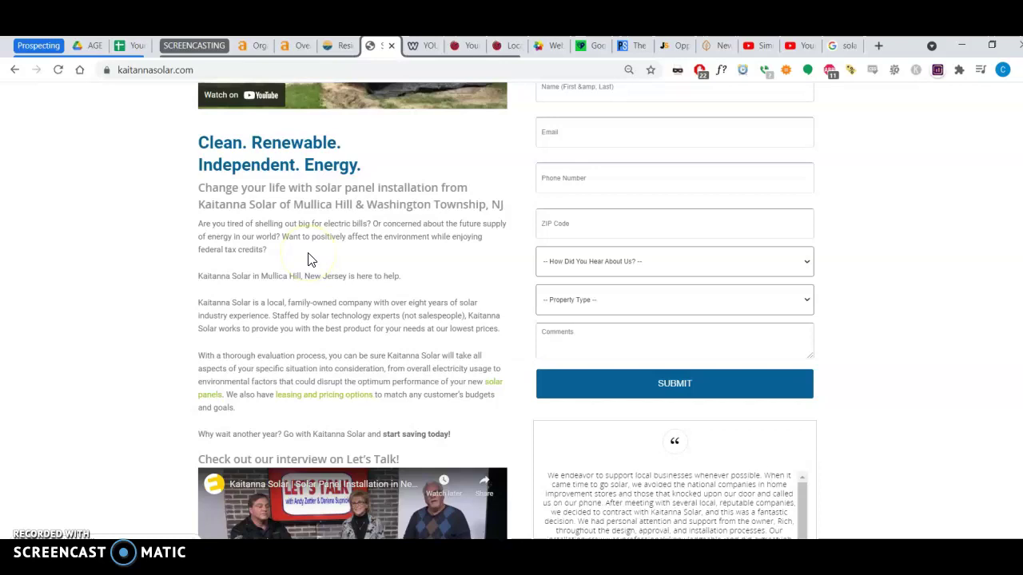
{"action": "scroll", "coordinate": [310, 259], "scroll_direction": "down", "scroll_amount": 3}
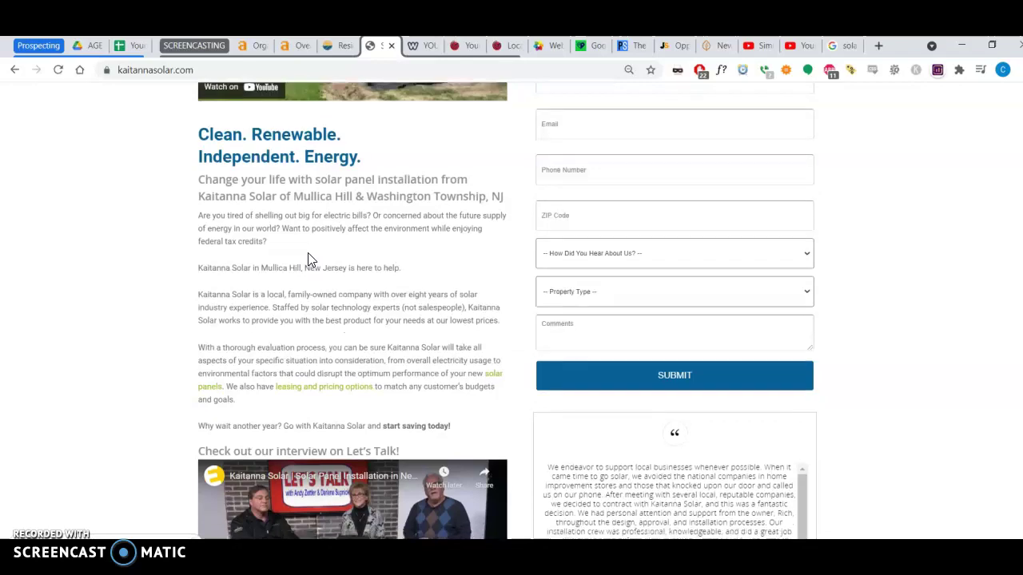
{"action": "scroll", "coordinate": [309, 254], "scroll_direction": "up", "scroll_amount": 3}
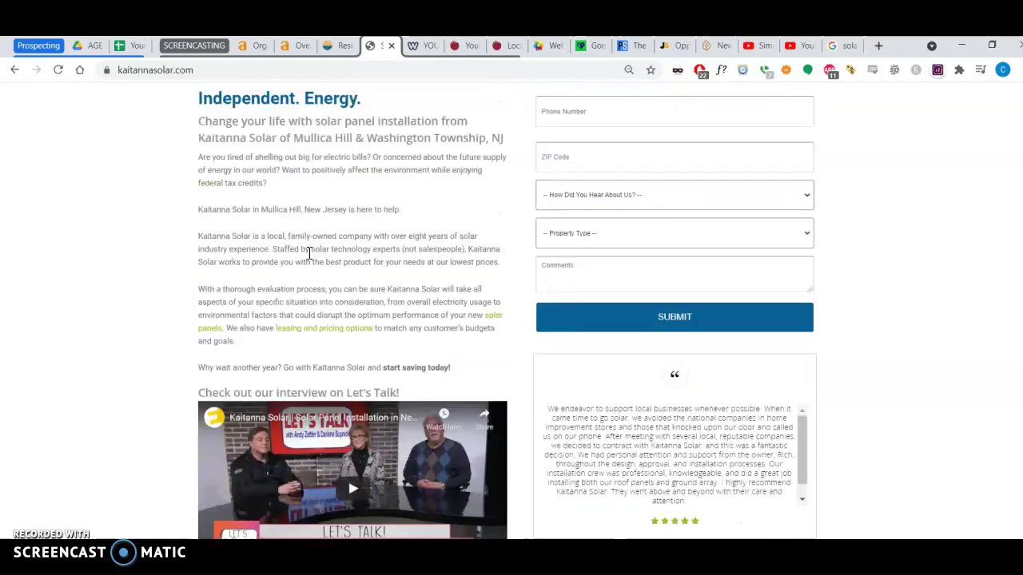
{"action": "scroll", "coordinate": [310, 255], "scroll_direction": "down", "scroll_amount": 4}
{"action": "scroll", "coordinate": [307, 252], "scroll_direction": "up", "scroll_amount": 10}
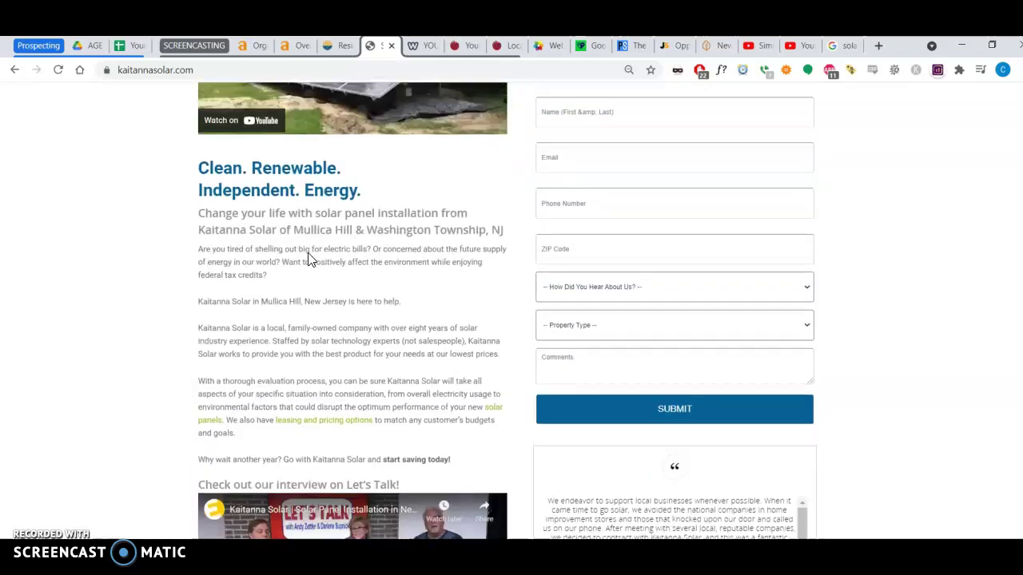
{"action": "scroll", "coordinate": [307, 252], "scroll_direction": "up", "scroll_amount": 3}
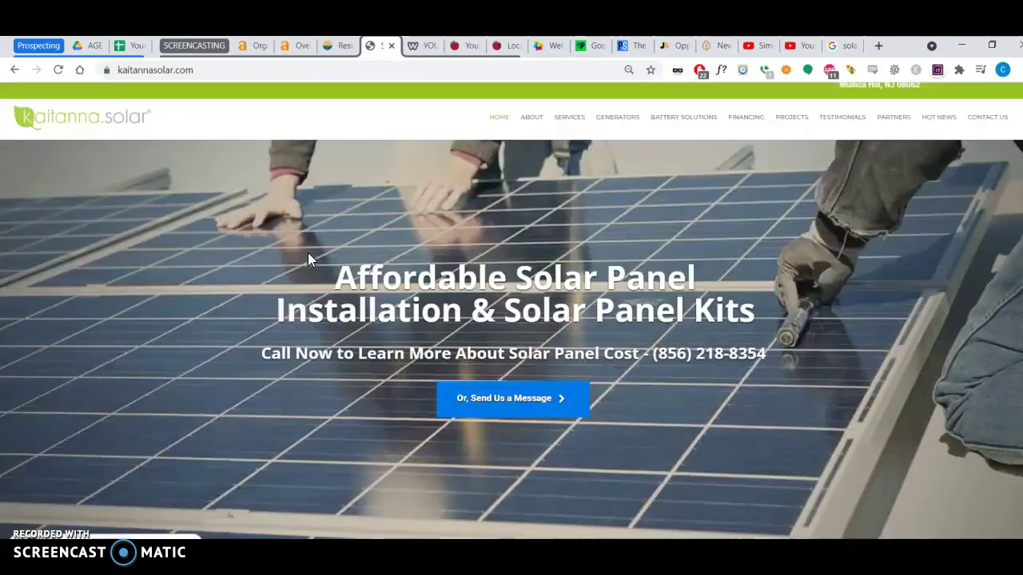
- Review the Kaitanna Solar homepage's introductory copy, interview video, testimonial and quote form
{"action": "scroll", "coordinate": [308, 252], "scroll_direction": "down", "scroll_amount": 8}
{"action": "scroll", "coordinate": [308, 252], "scroll_direction": "down", "scroll_amount": 5}
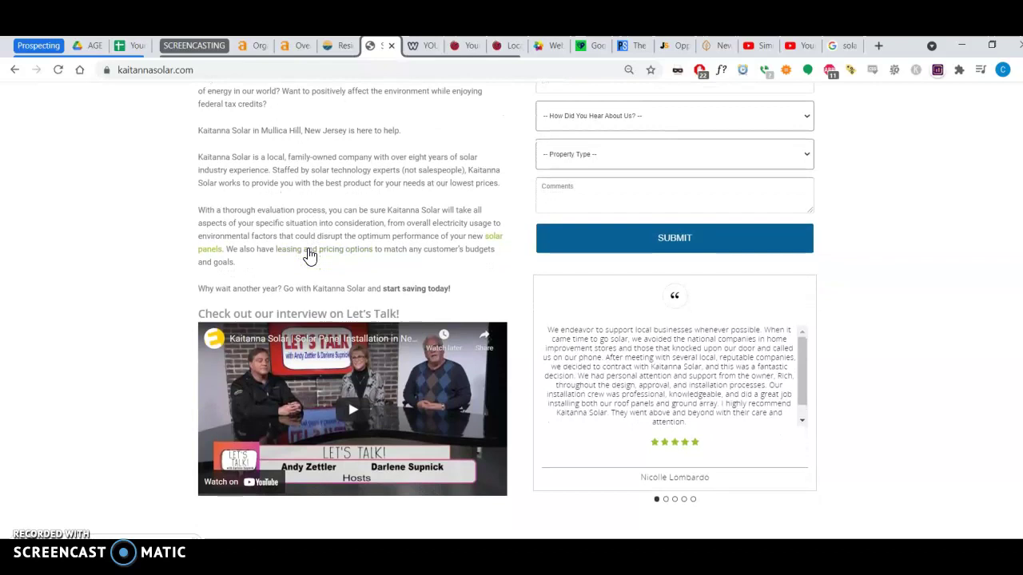
{"action": "scroll", "coordinate": [310, 256], "scroll_direction": "up", "scroll_amount": 3}
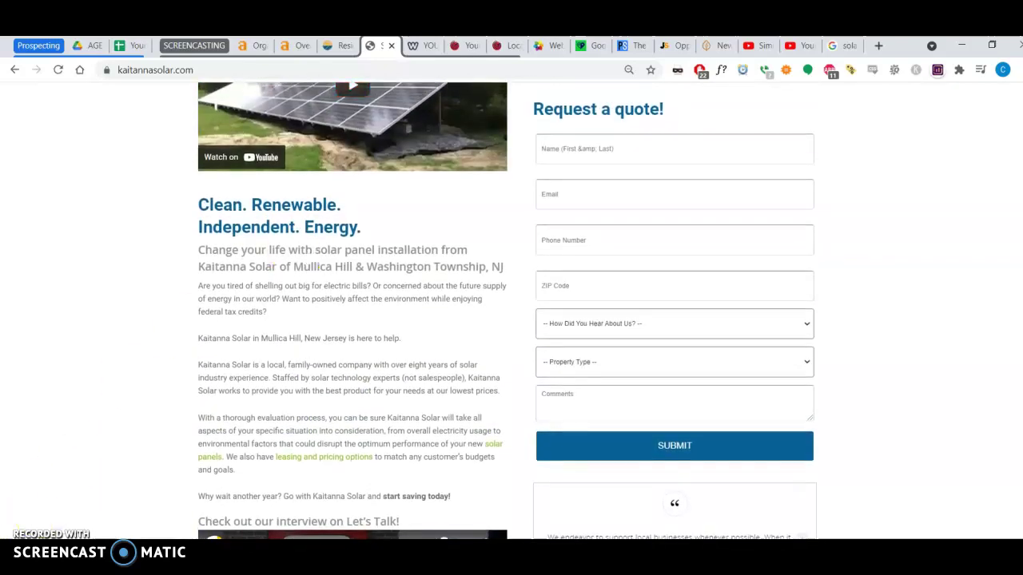
- Return to the Google results for "solar company in nj" and examine the map listings, related questions and organic results
{"action": "key", "text": "ctrl+9"}
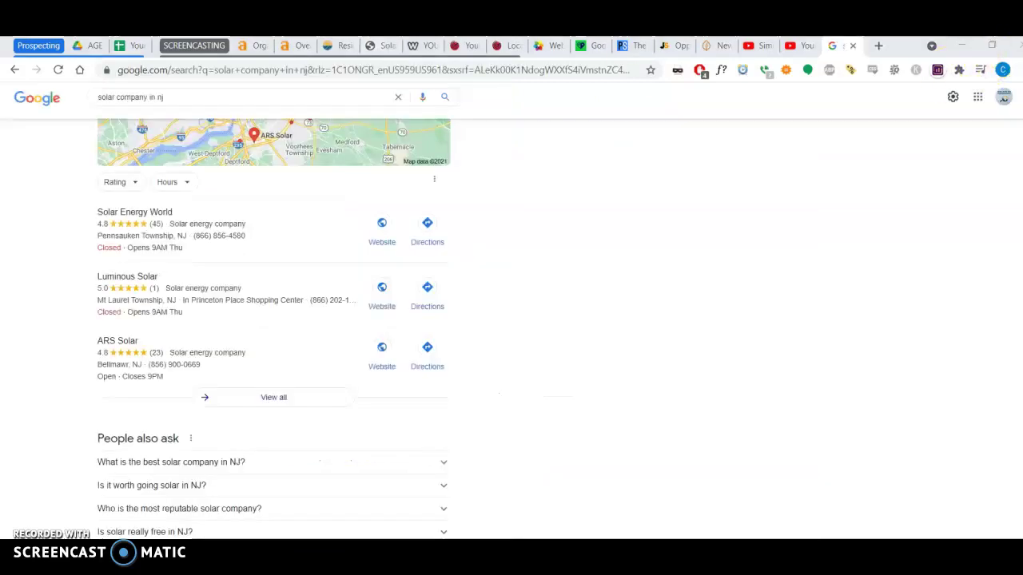
{"action": "scroll", "coordinate": [537, 223], "scroll_direction": "down", "scroll_amount": 2}
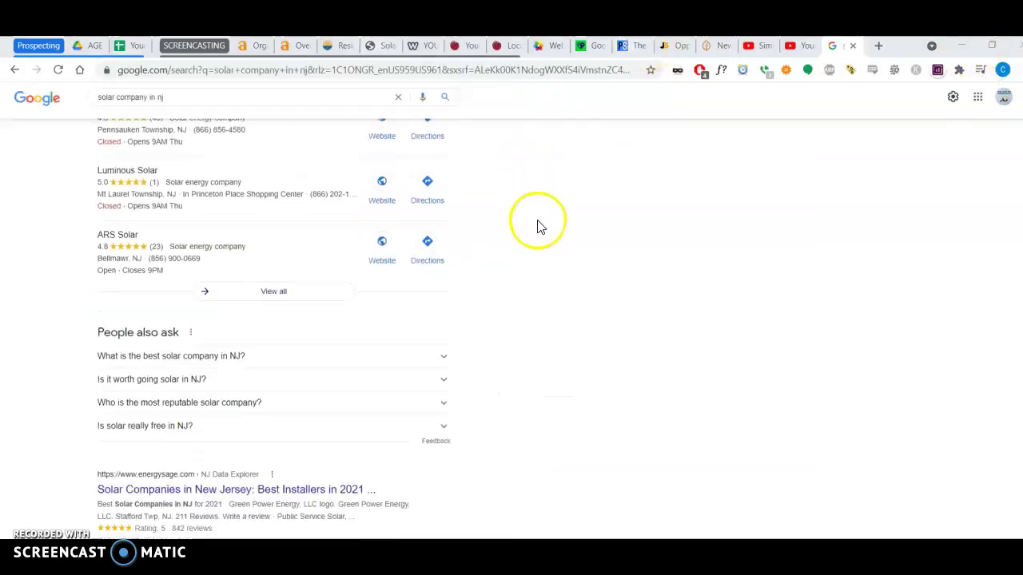
{"action": "scroll", "coordinate": [447, 314], "scroll_direction": "down", "scroll_amount": 3}
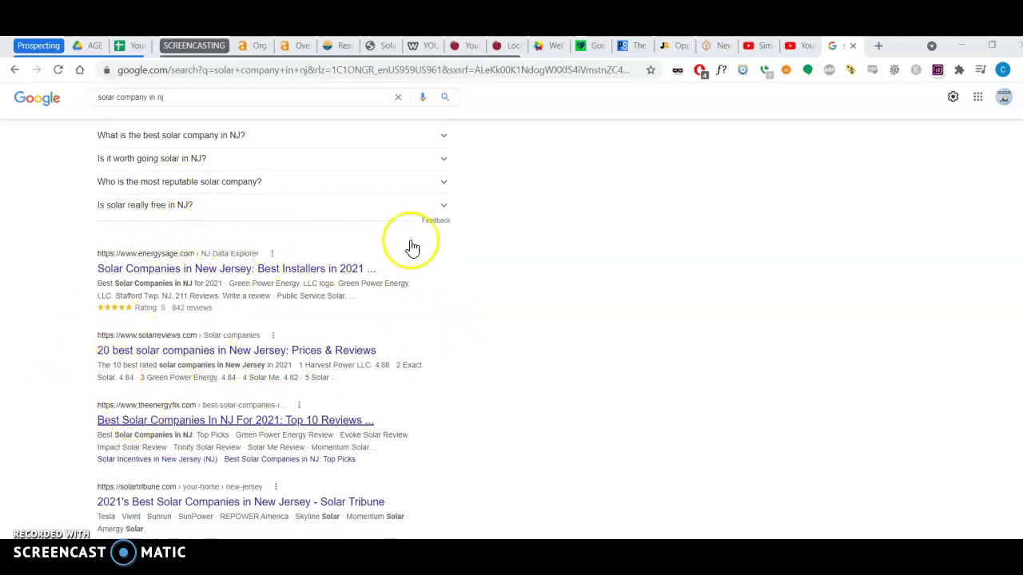
{"action": "scroll", "coordinate": [525, 315], "scroll_direction": "down", "scroll_amount": 3}
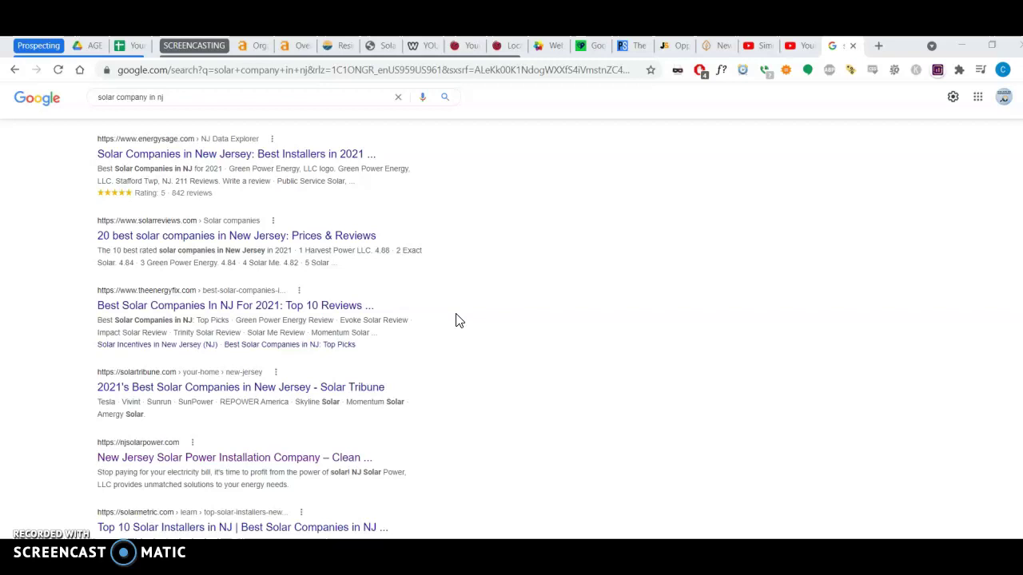
- Check the Ahrefs reports for njsolarpower.com and kaitannasolar.com, and locate New Jersey Solar Power's listing in the Google results
{"action": "left_click", "coordinate": [256, 52]}
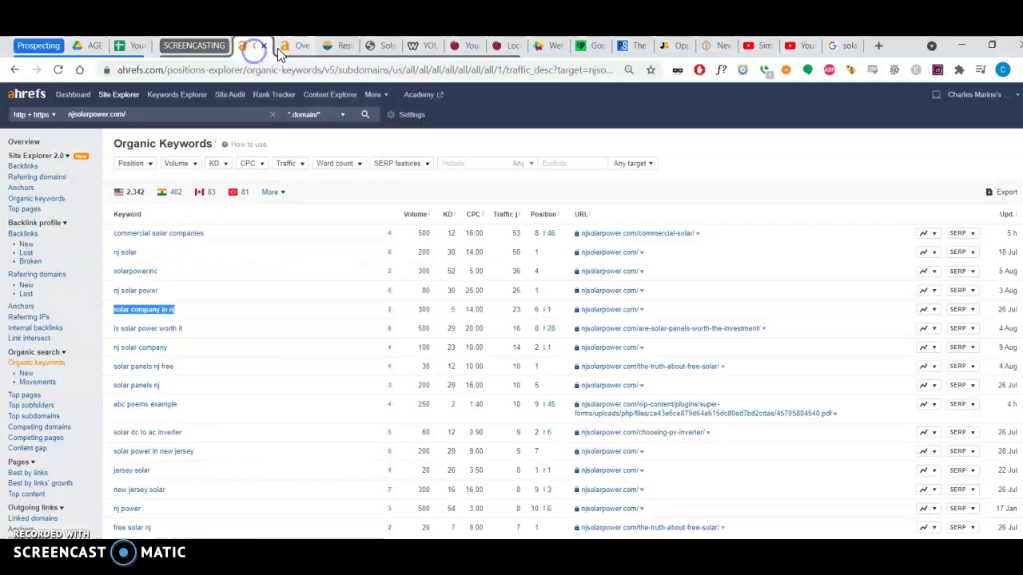
{"action": "left_click", "coordinate": [284, 50]}
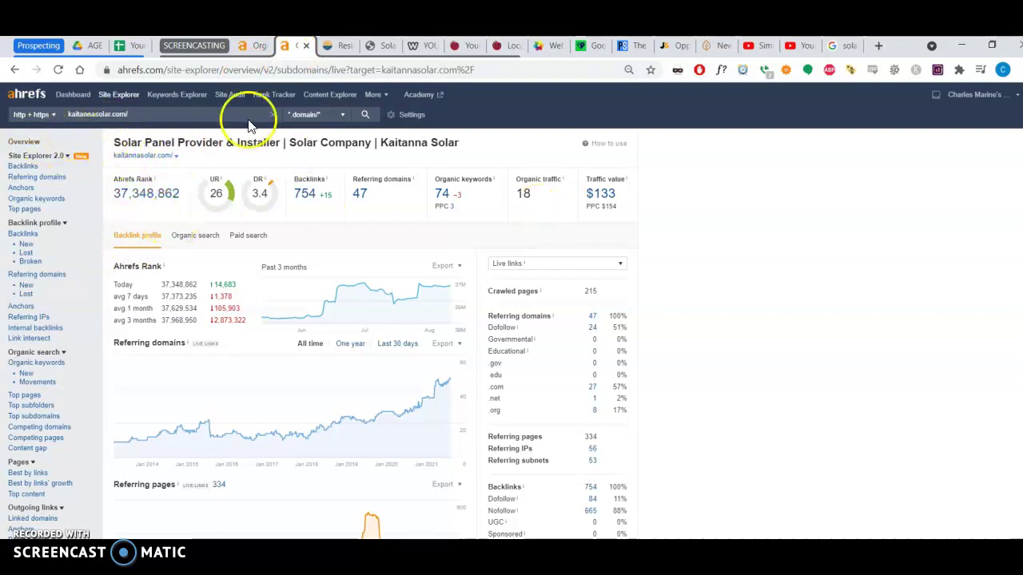
{"action": "left_click", "coordinate": [841, 46]}
{"action": "scroll", "coordinate": [72, 356], "scroll_direction": "down", "scroll_amount": 2}
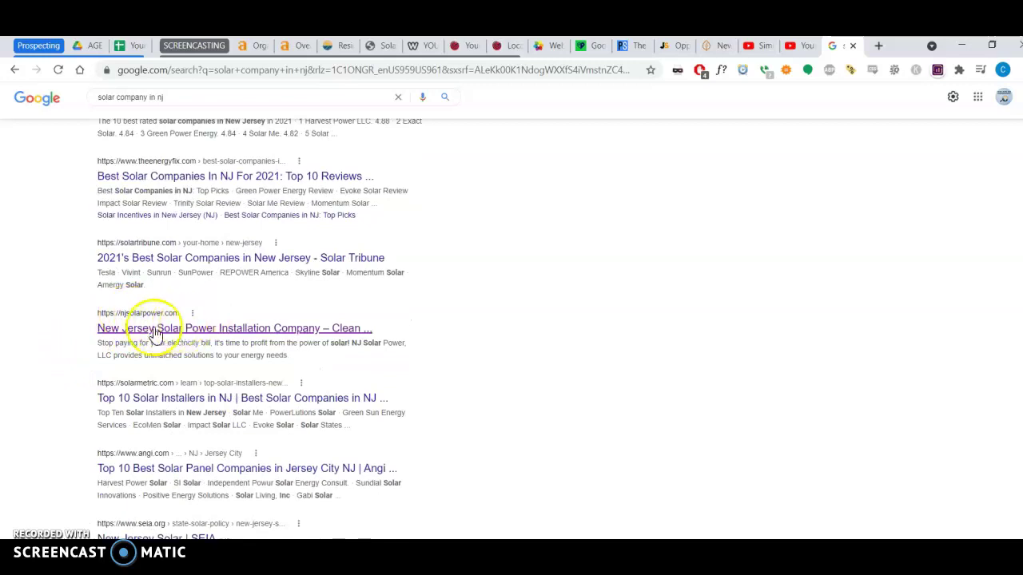
{"action": "scroll", "coordinate": [126, 314], "scroll_direction": "up", "scroll_amount": 2}
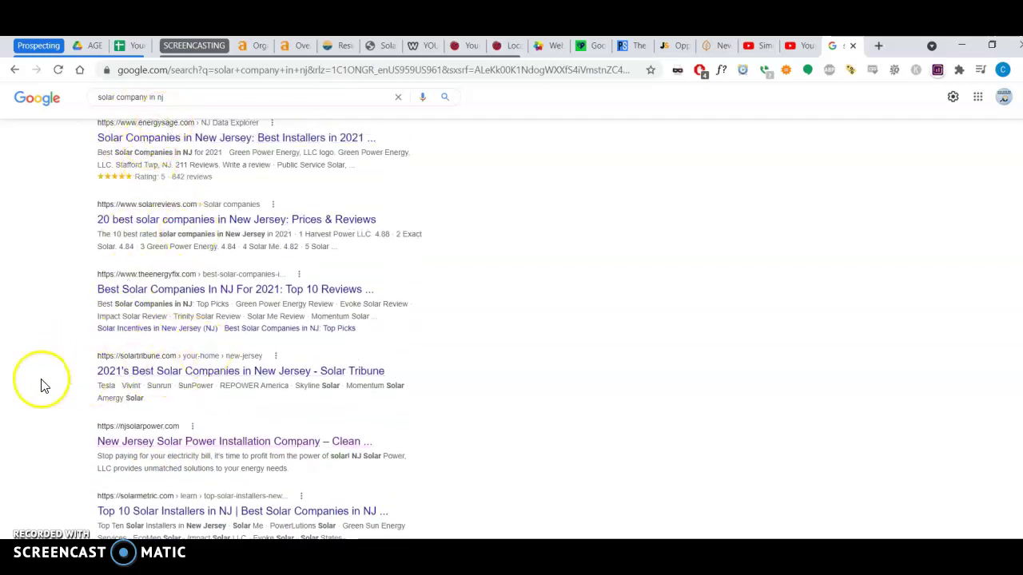
{"action": "scroll", "coordinate": [120, 388], "scroll_direction": "down", "scroll_amount": 1}
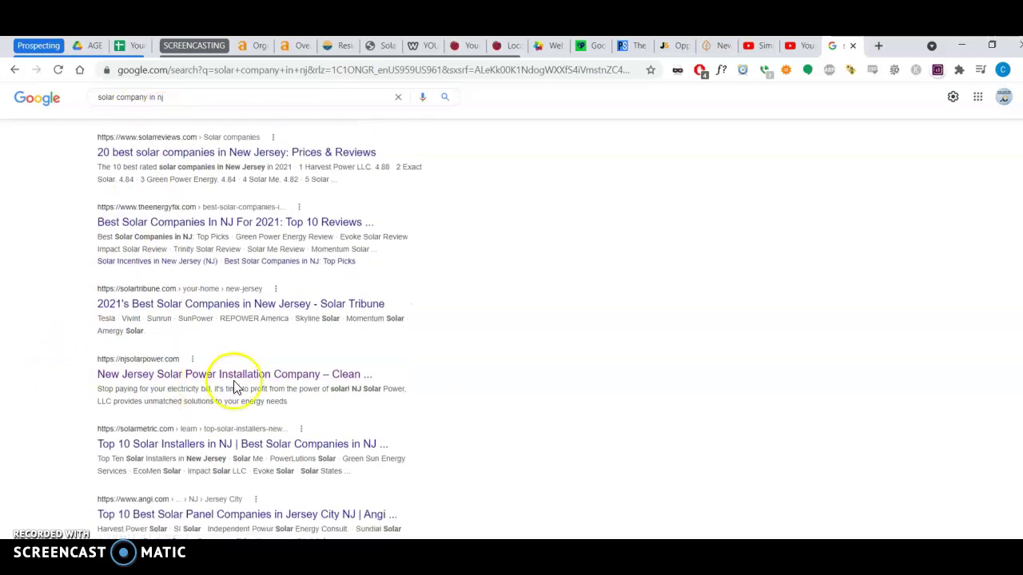
- Examine kaitannasolar.com's Ahrefs overview, including its domain rating history and URL rating distribution, and open its organic keywords report
{"action": "left_click", "coordinate": [250, 51]}
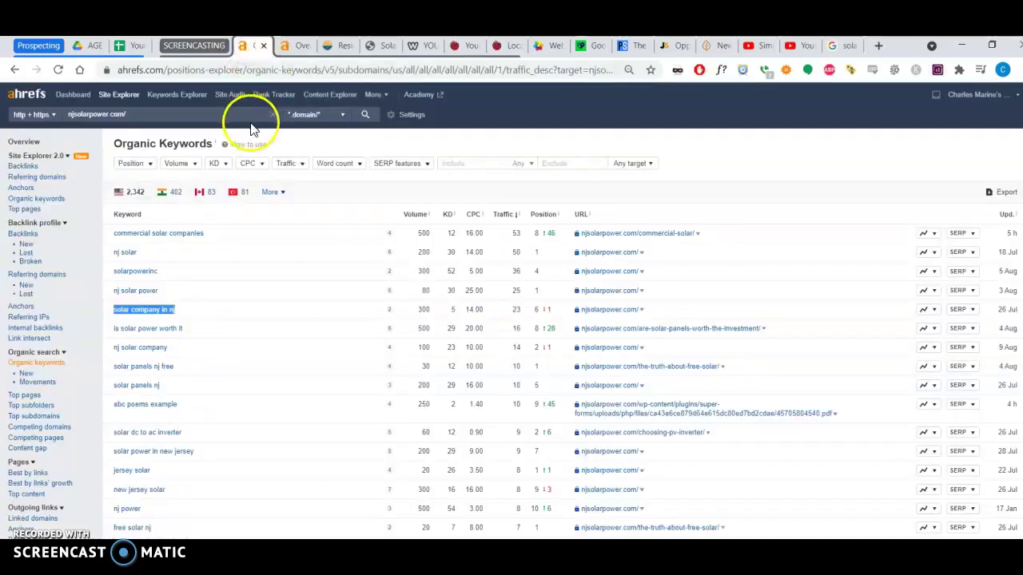
{"action": "left_click", "coordinate": [302, 46]}
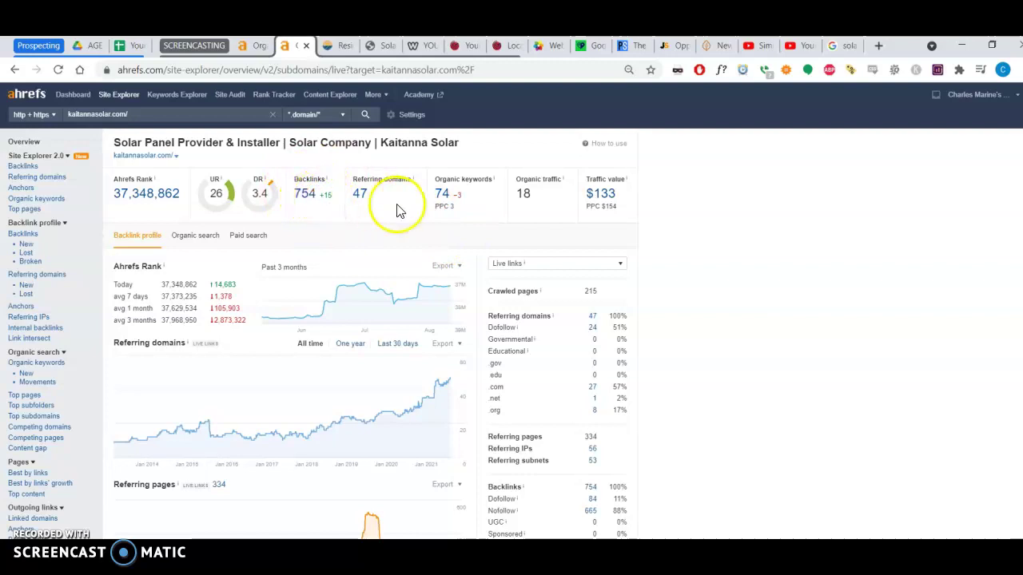
{"action": "scroll", "coordinate": [434, 217], "scroll_direction": "down", "scroll_amount": 5}
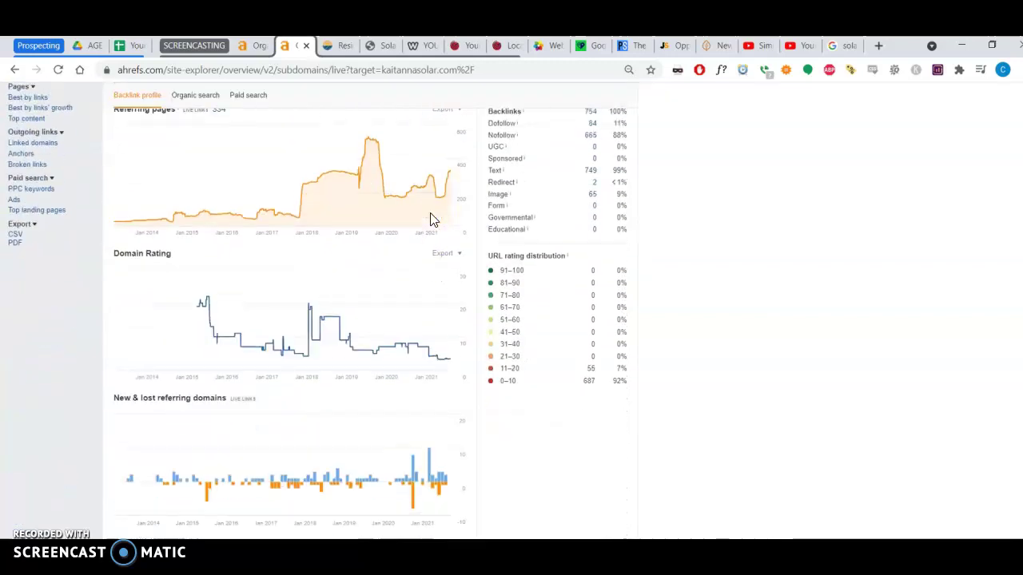
{"action": "scroll", "coordinate": [439, 219], "scroll_direction": "down", "scroll_amount": 2}
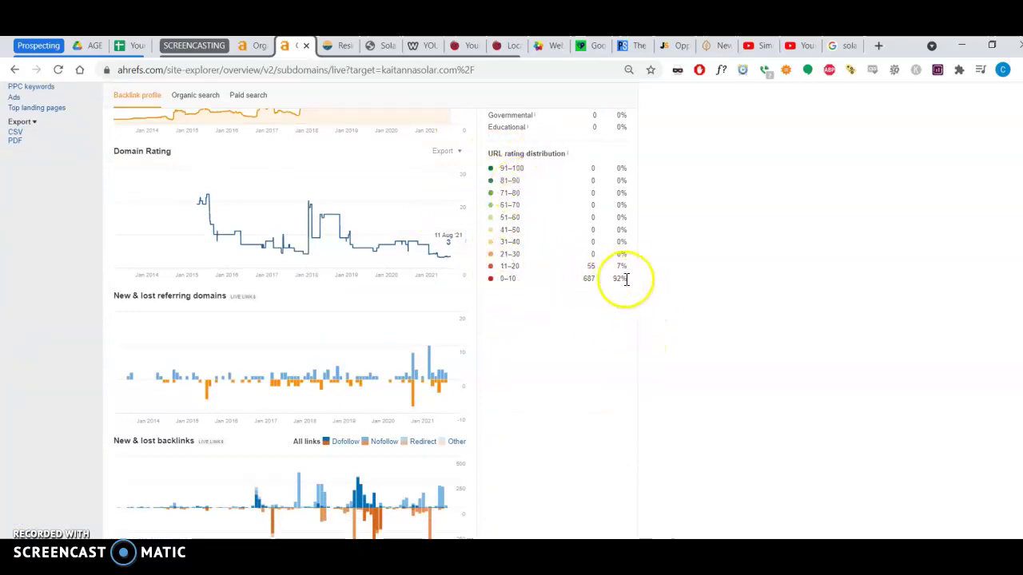
{"action": "scroll", "coordinate": [616, 278], "scroll_direction": "up", "scroll_amount": 5}
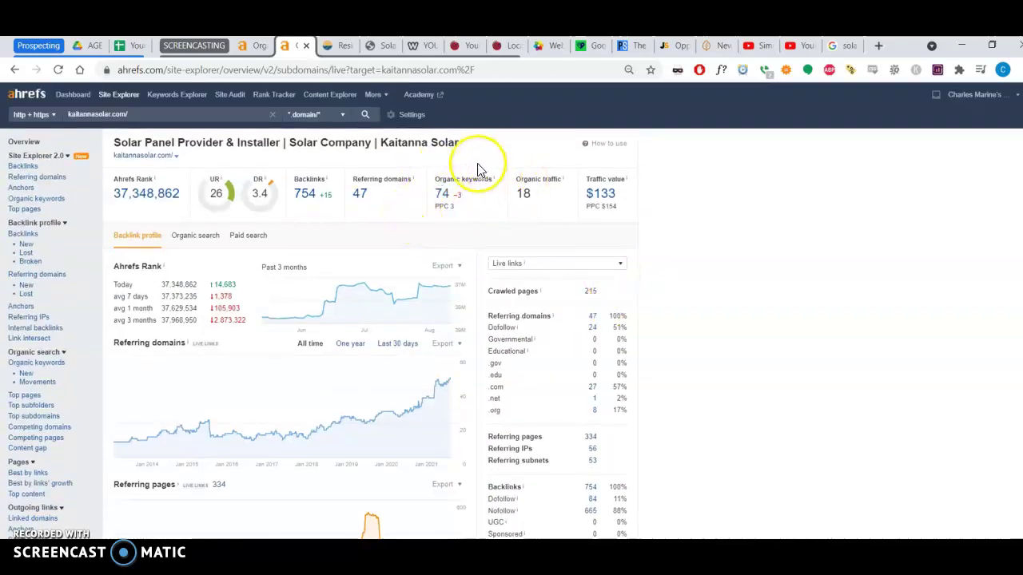
{"action": "left_click", "coordinate": [446, 195]}
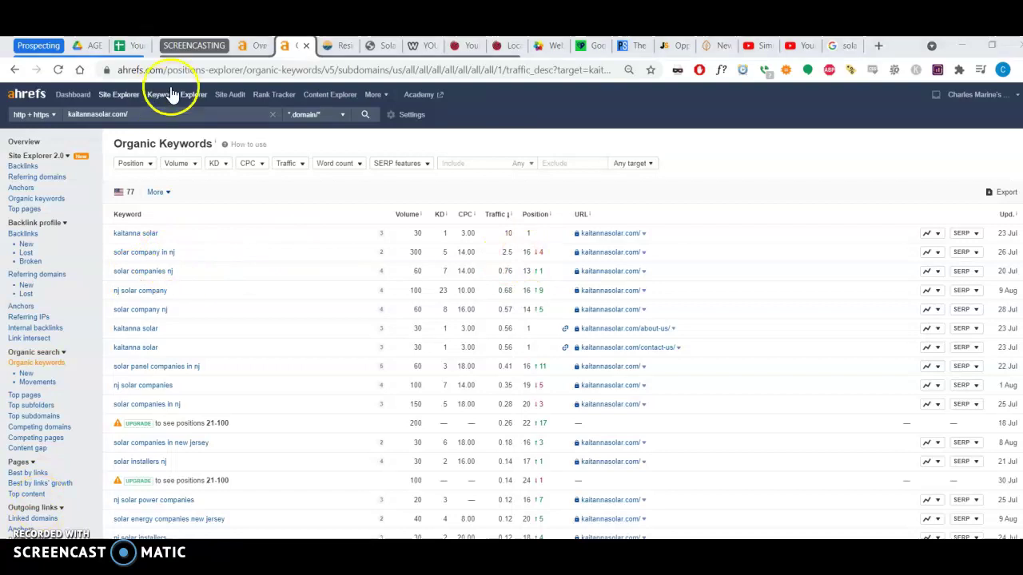
- Examine njsolarpower.com's Ahrefs overview and URL rating distribution for comparison, enlarging the page zoom to 80%
{"action": "left_click", "coordinate": [245, 46]}
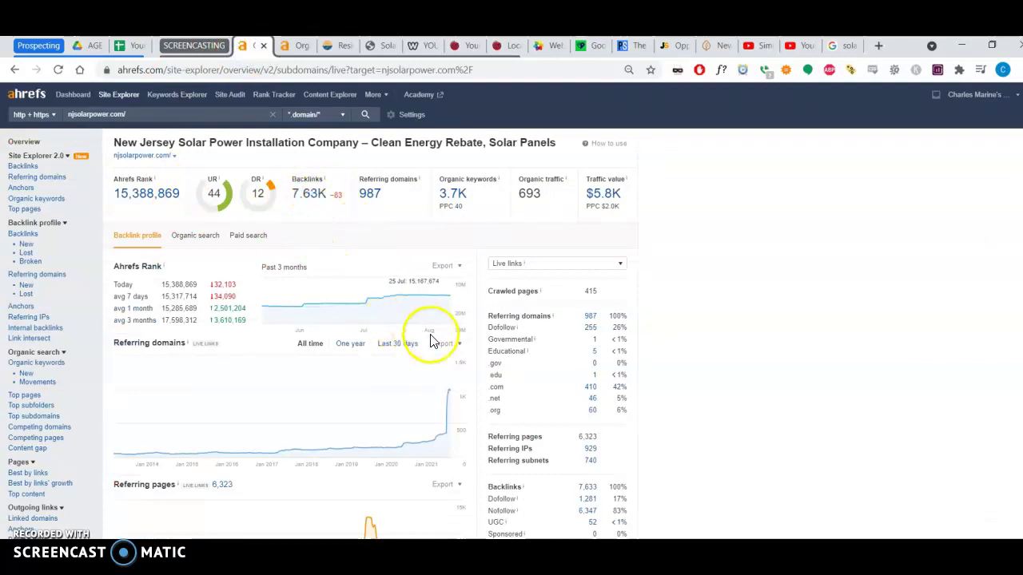
{"action": "scroll", "coordinate": [489, 370], "scroll_direction": "down", "scroll_amount": 5}
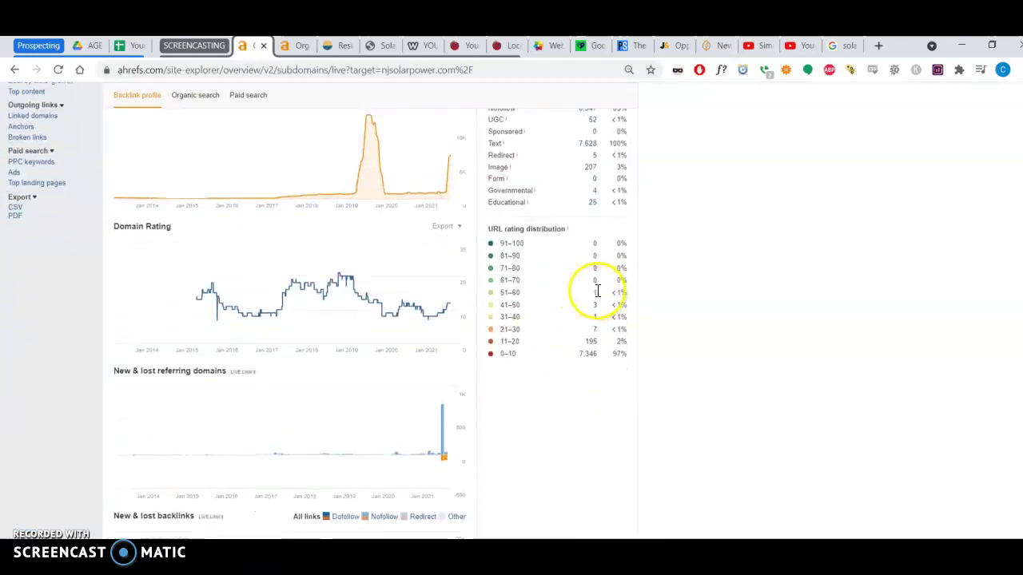
{"action": "key", "text": "ctrl+plus"}
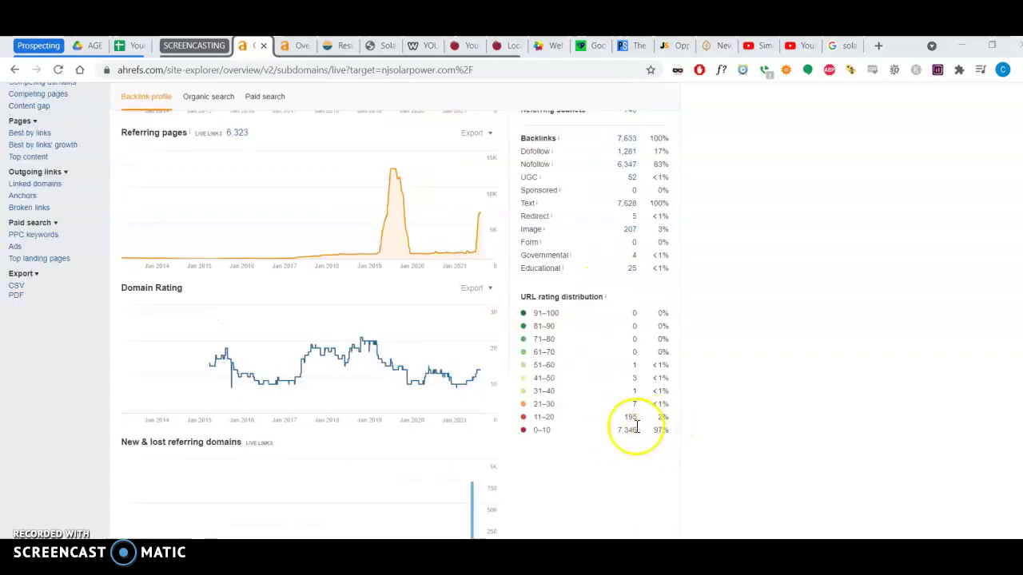
{"action": "scroll", "coordinate": [644, 432], "scroll_direction": "up", "scroll_amount": 2}
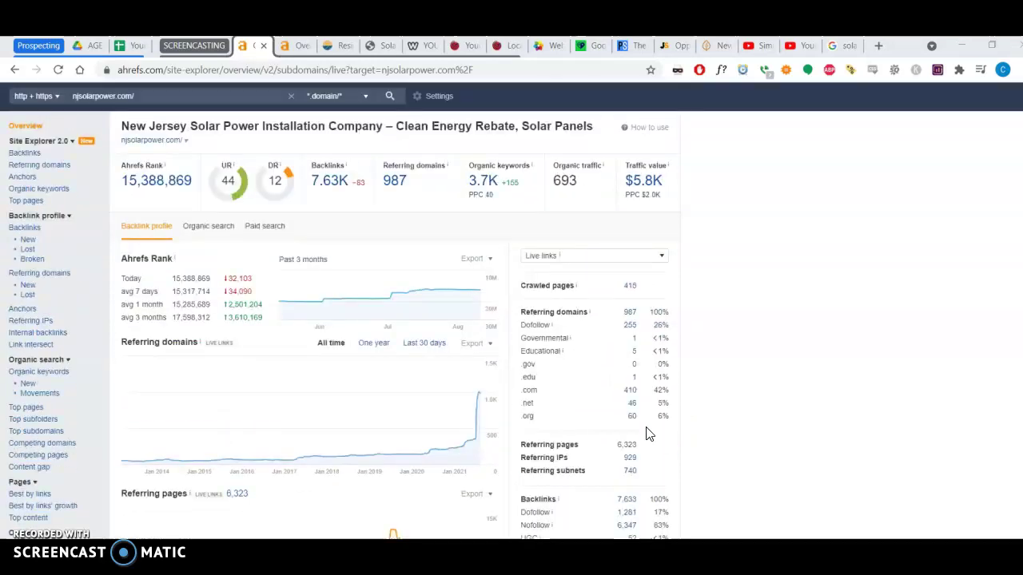
{"action": "scroll", "coordinate": [637, 423], "scroll_direction": "up", "scroll_amount": 1}
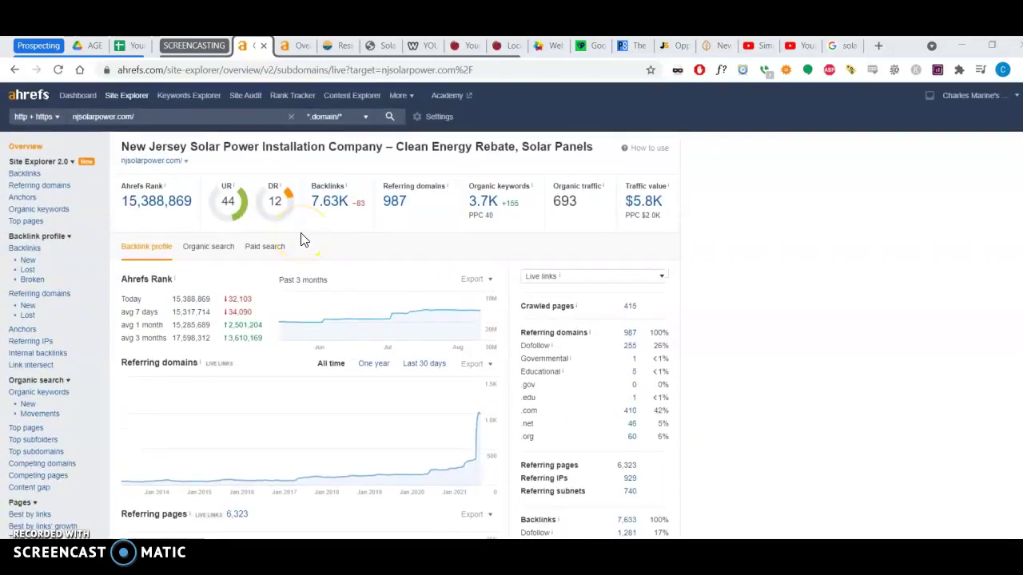
- Open the backlinks report for njsolarpower.com and examine the referring pages through the end of the first results page
{"action": "left_click", "coordinate": [331, 205]}
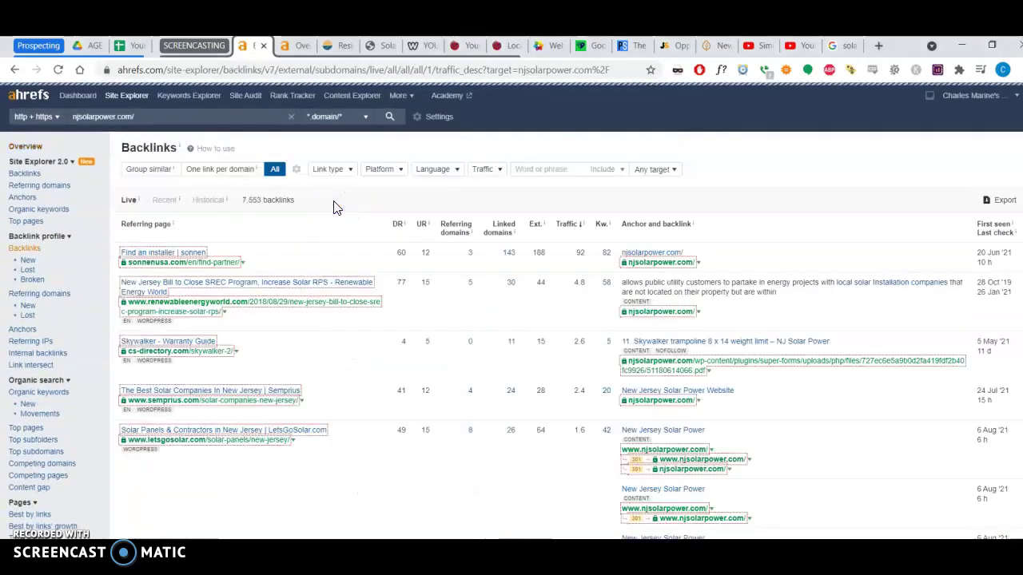
{"action": "scroll", "coordinate": [358, 347], "scroll_direction": "down", "scroll_amount": 7}
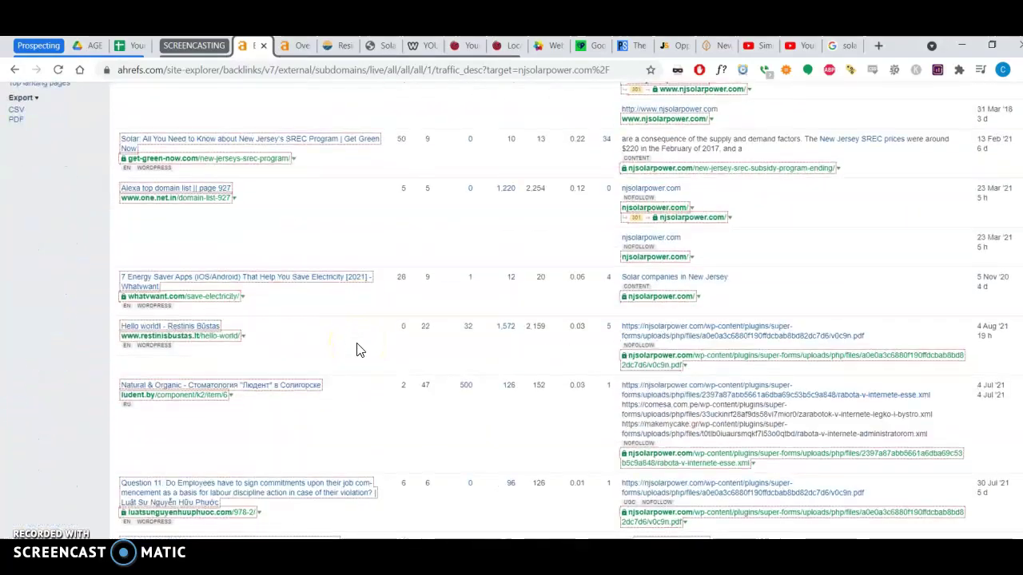
{"action": "scroll", "coordinate": [358, 351], "scroll_direction": "down", "scroll_amount": 10}
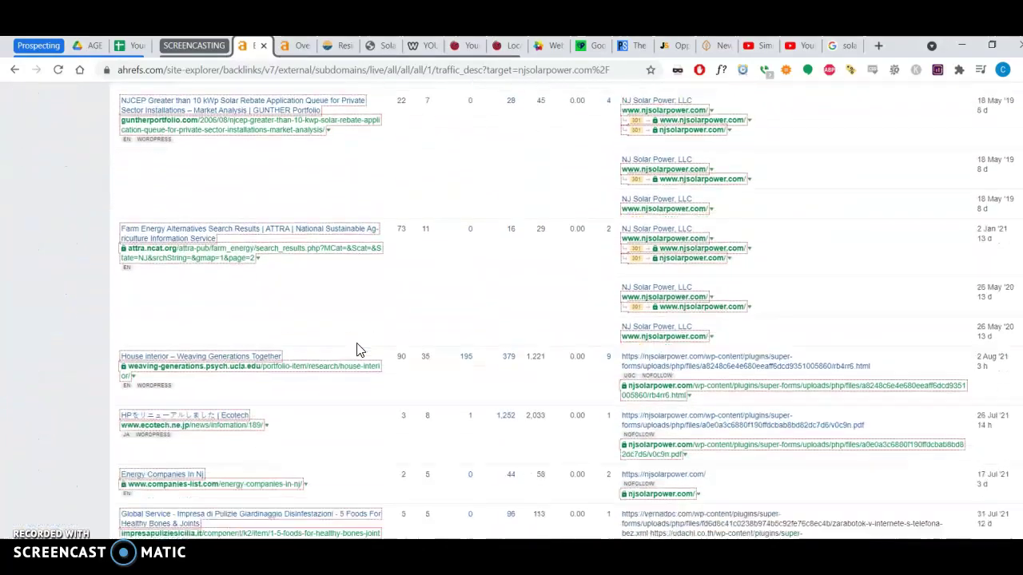
{"action": "scroll", "coordinate": [359, 350], "scroll_direction": "down", "scroll_amount": 3}
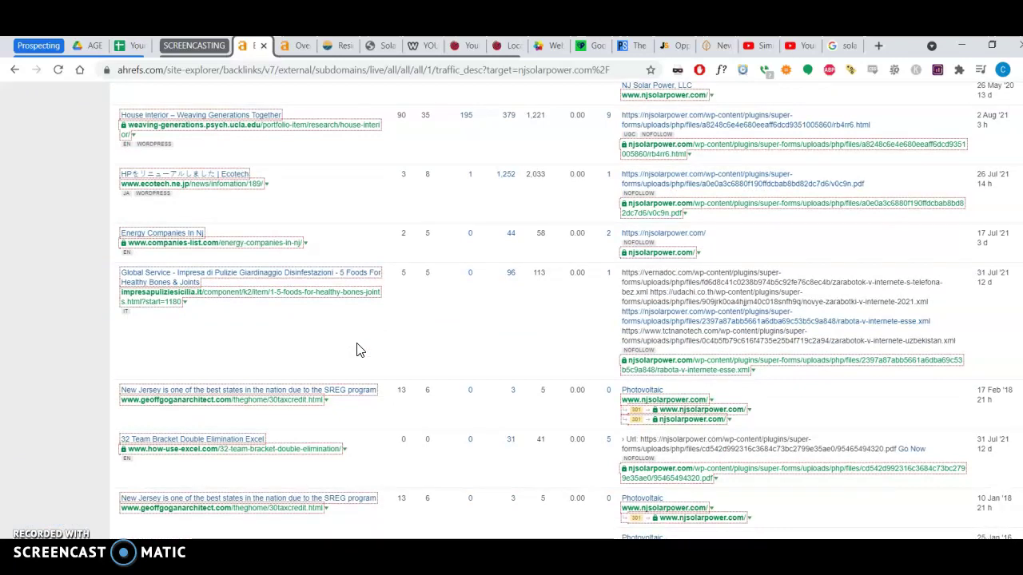
{"action": "scroll", "coordinate": [357, 347], "scroll_direction": "down", "scroll_amount": 6}
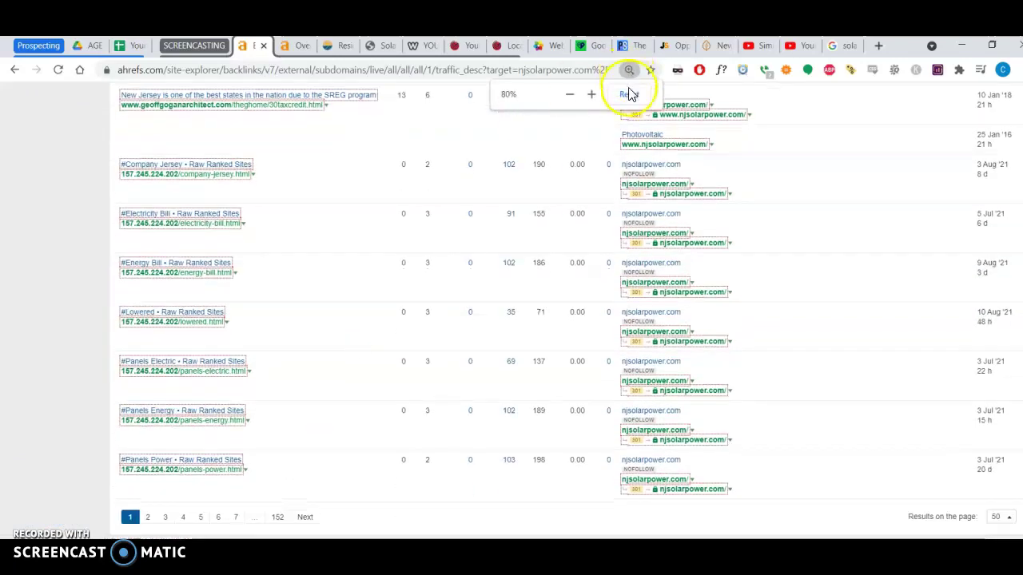
{"action": "scroll", "coordinate": [393, 171], "scroll_direction": "up", "scroll_amount": 10}
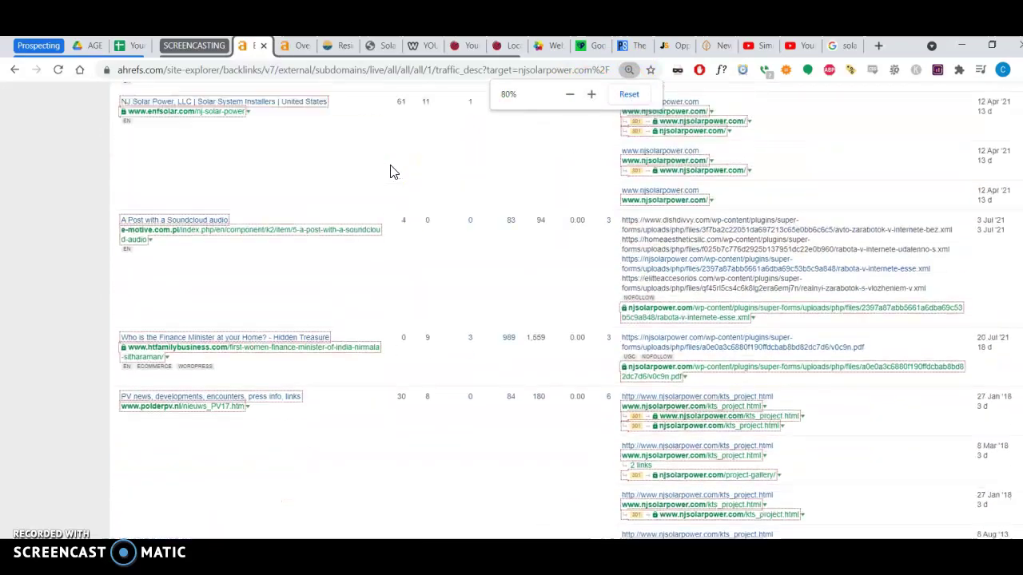
{"action": "scroll", "coordinate": [392, 171], "scroll_direction": "up", "scroll_amount": 10}
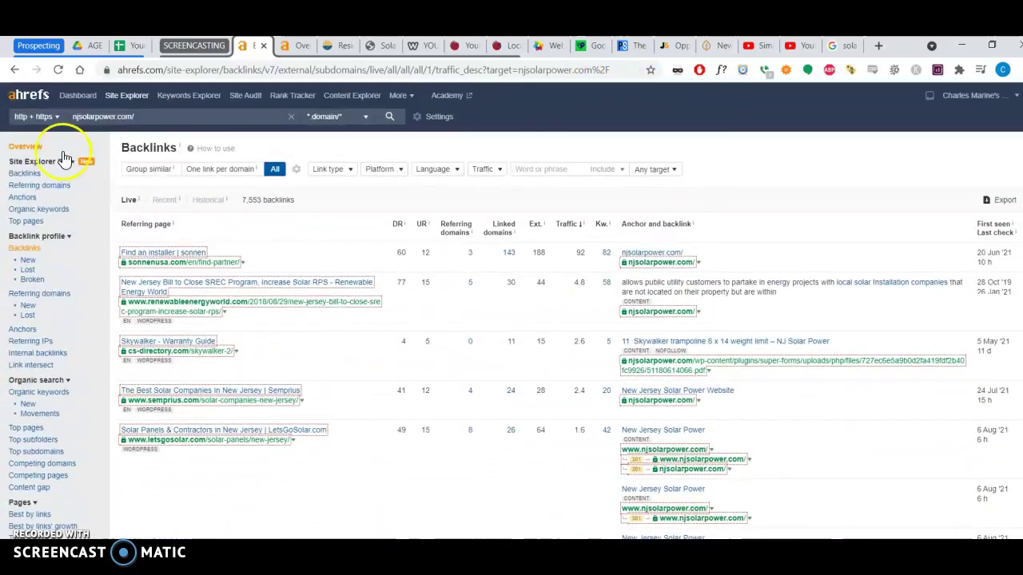
- Return to the njsolarpower.com overview and re-examine its URL rating distribution and headline metrics
{"action": "left_click", "coordinate": [27, 148]}
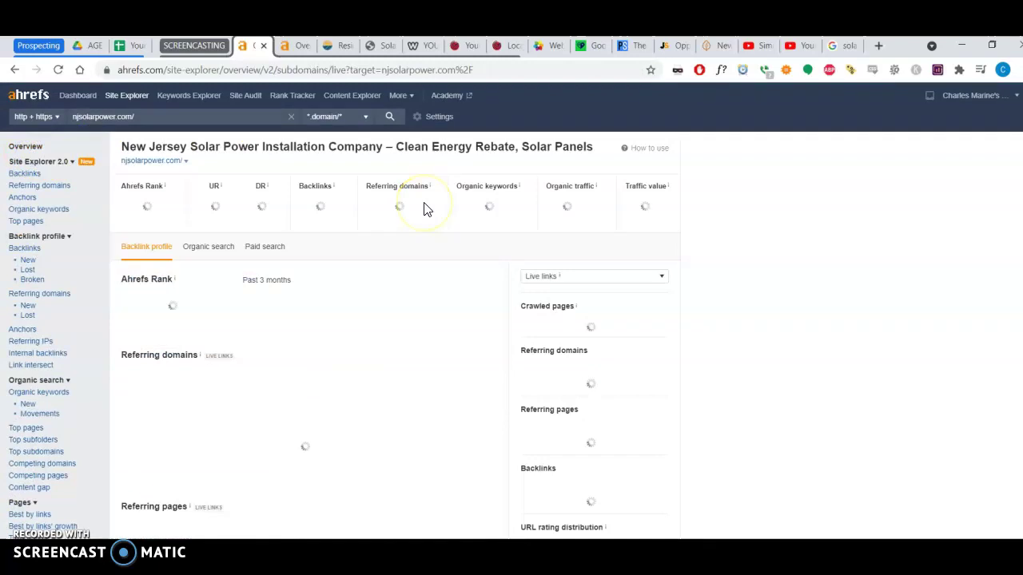
{"action": "scroll", "coordinate": [787, 328], "scroll_direction": "down", "scroll_amount": 8}
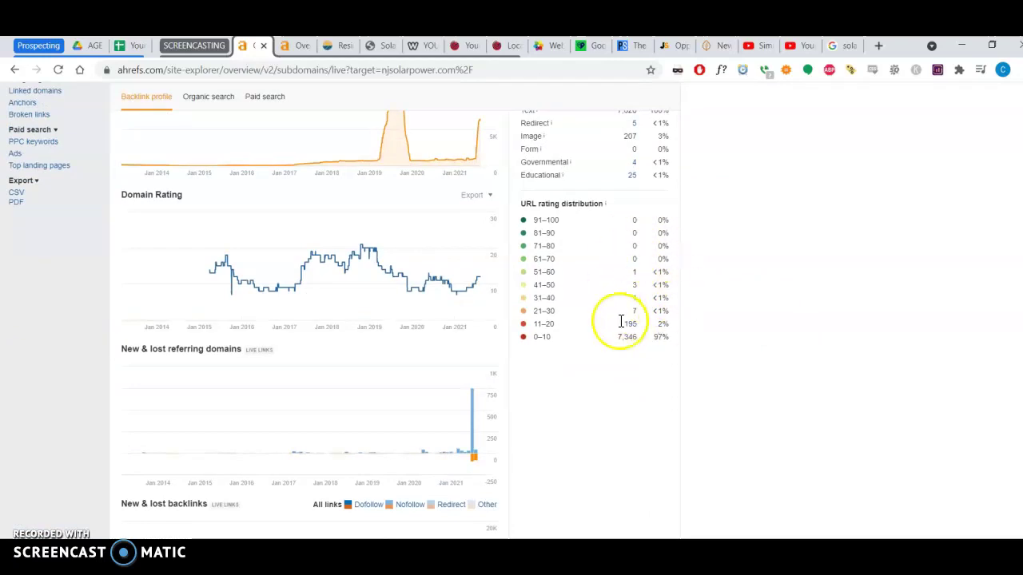
{"action": "scroll", "coordinate": [661, 247], "scroll_direction": "up", "scroll_amount": 10}
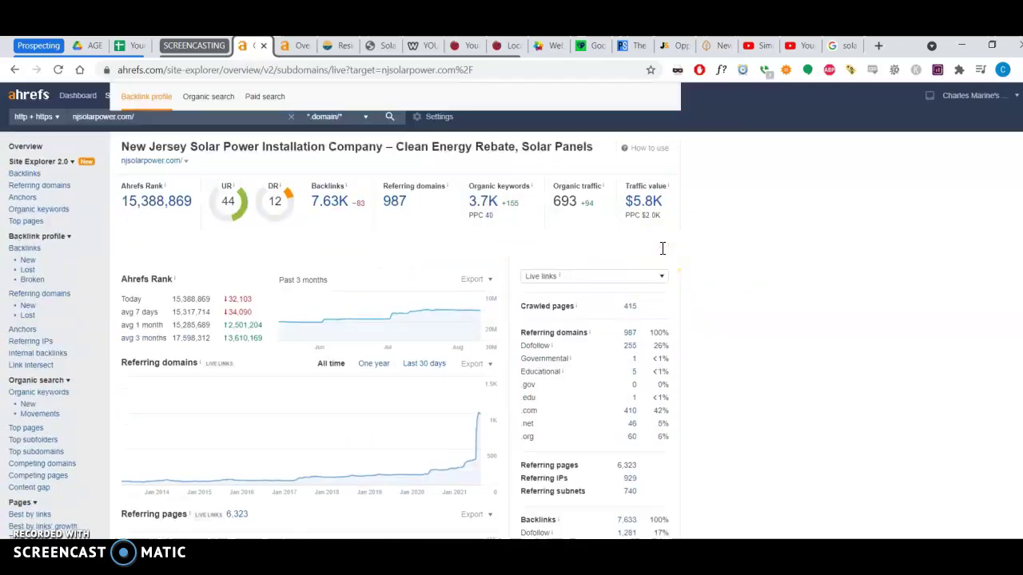
- Open the organic keywords report for kaitannasolar.com and examine the keywords' search volume, traffic and ranking positions
{"action": "left_click", "coordinate": [294, 46]}
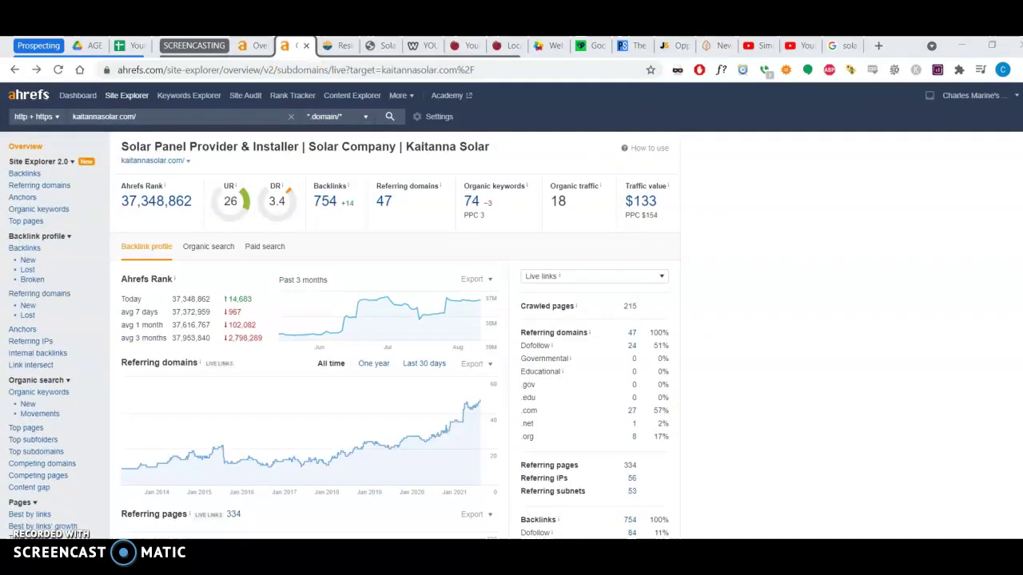
{"action": "left_click", "coordinate": [472, 203]}
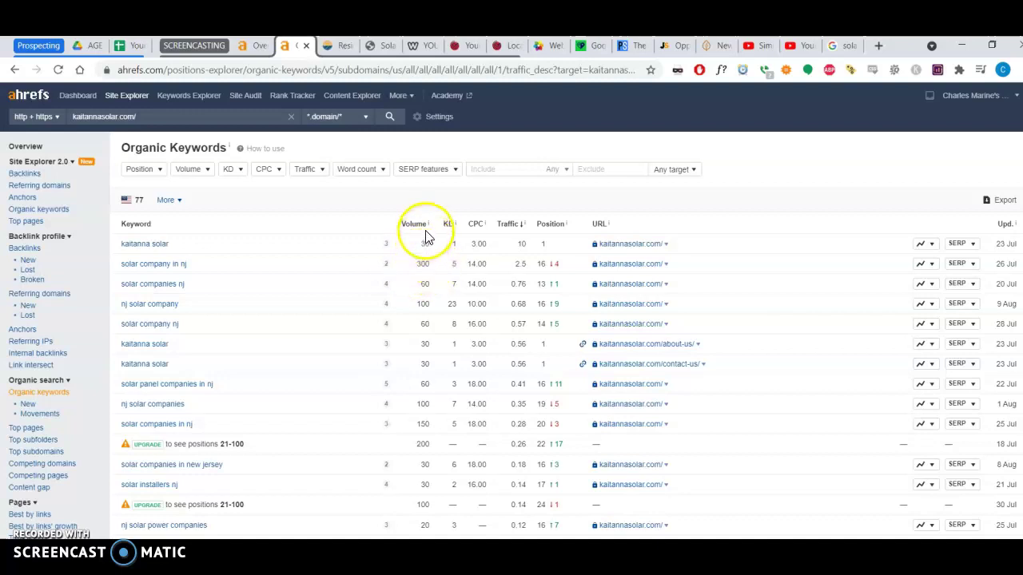
{"action": "mouse_move", "coordinate": [428, 224]}
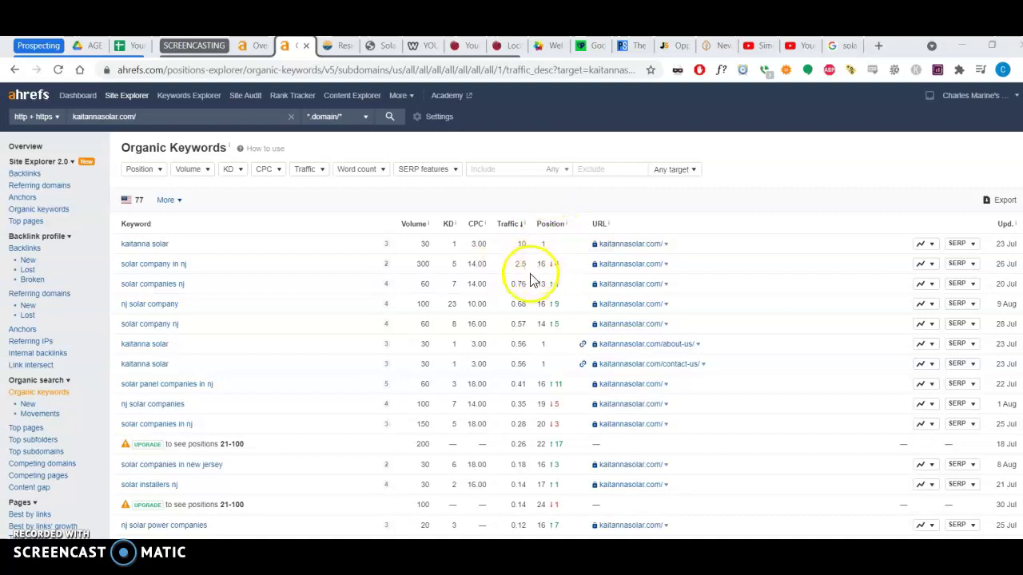
- Open the keyword "solar company in nj" in Keywords Explorer and examine its traffic share by domains
{"action": "left_click", "coordinate": [163, 265]}
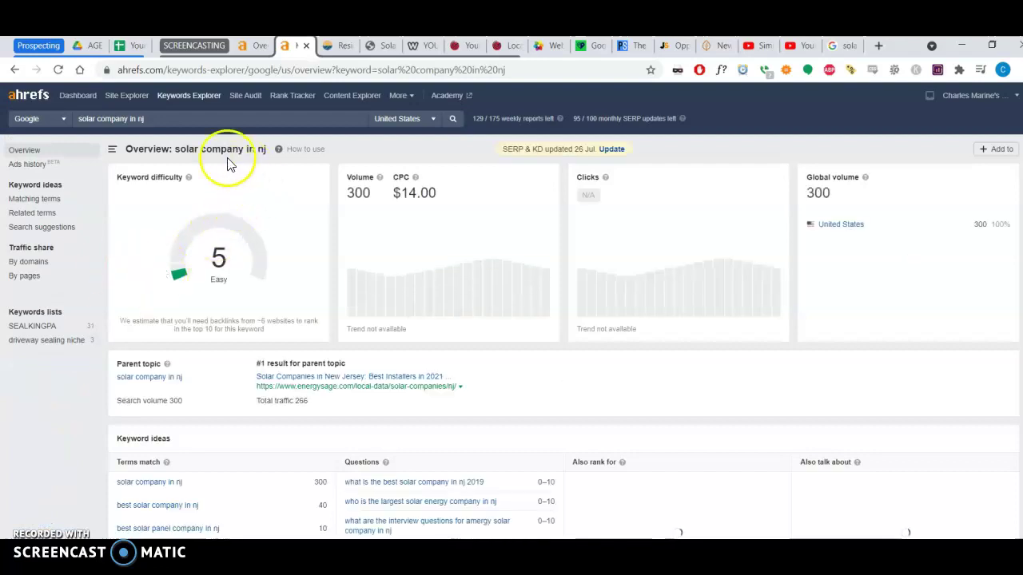
{"action": "left_click", "coordinate": [39, 263]}
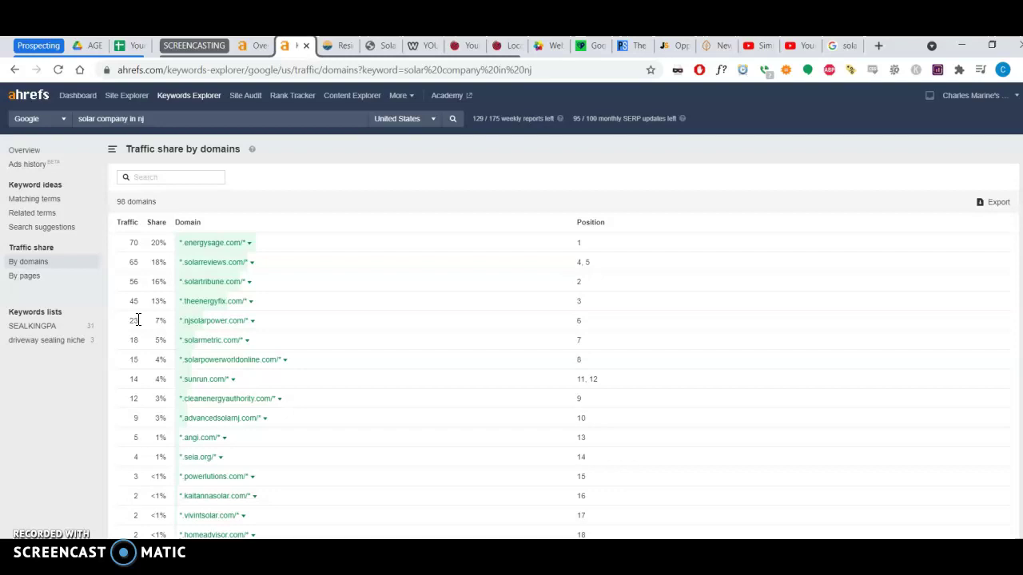
{"action": "left_click", "coordinate": [438, 503]}
- Check EnergySage's out-of-pocket cost for a 5 kW system in New Jersey and calculate 13000 × 8 in Calculator
{"action": "left_click", "coordinate": [717, 45]}
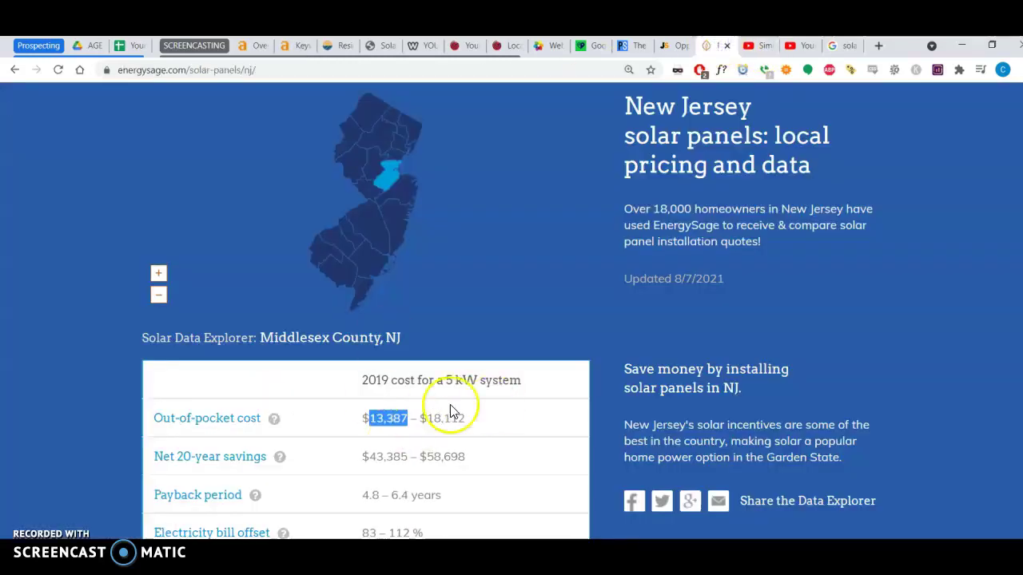
{"action": "left_click", "coordinate": [386, 415]}
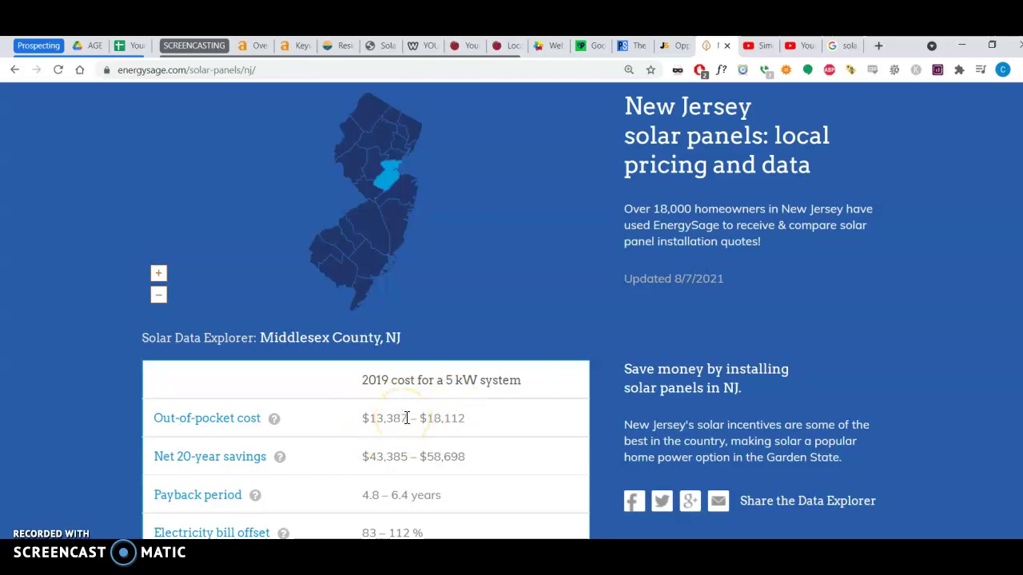
{"action": "key", "text": "alt+Tab"}
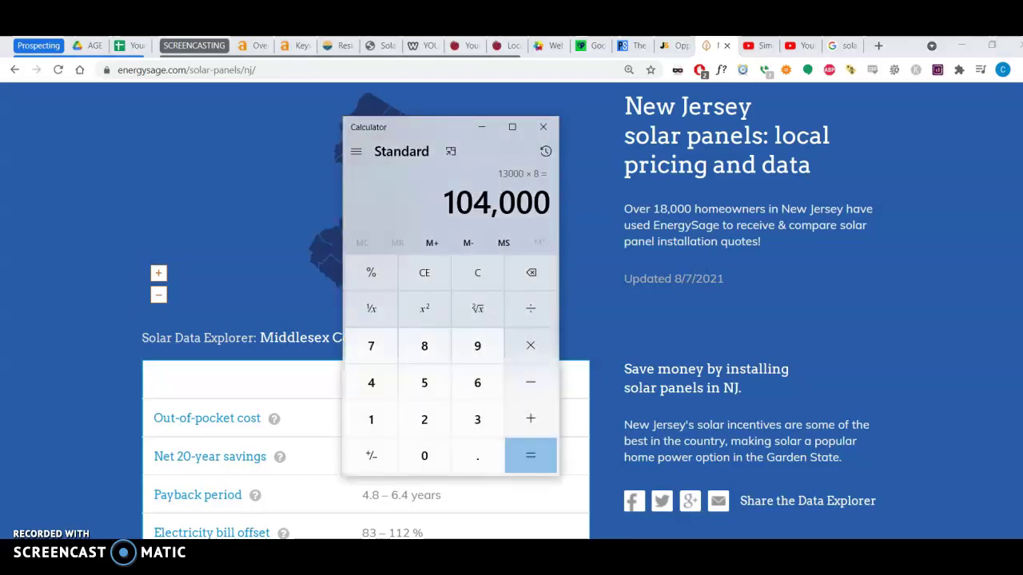
{"action": "left_click", "coordinate": [479, 271]}
{"action": "left_click", "coordinate": [376, 424]}
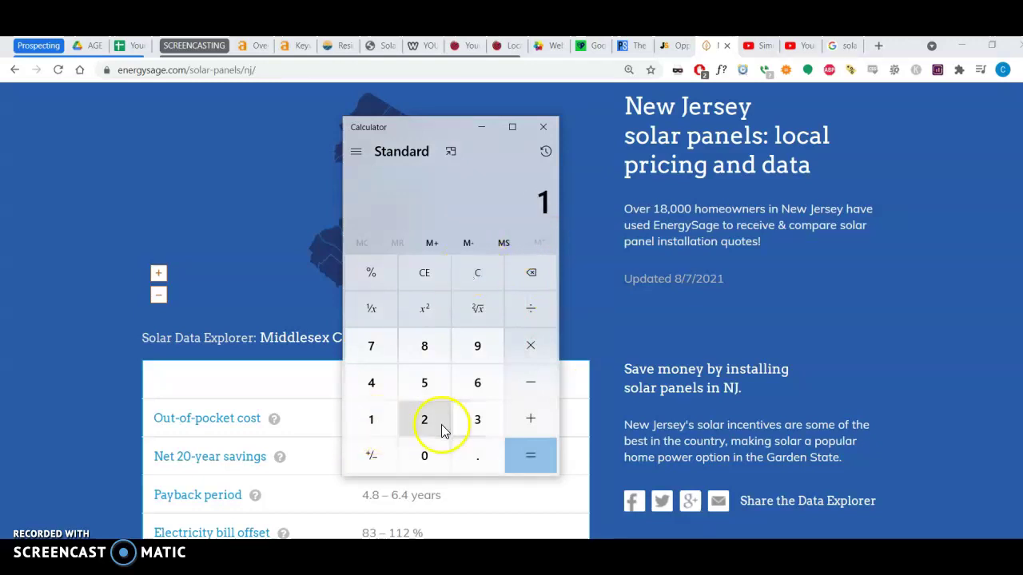
{"action": "left_click", "coordinate": [475, 426]}
{"action": "left_click", "coordinate": [438, 459]}
{"action": "left_click", "coordinate": [438, 459]}
{"action": "left_click", "coordinate": [438, 459]}
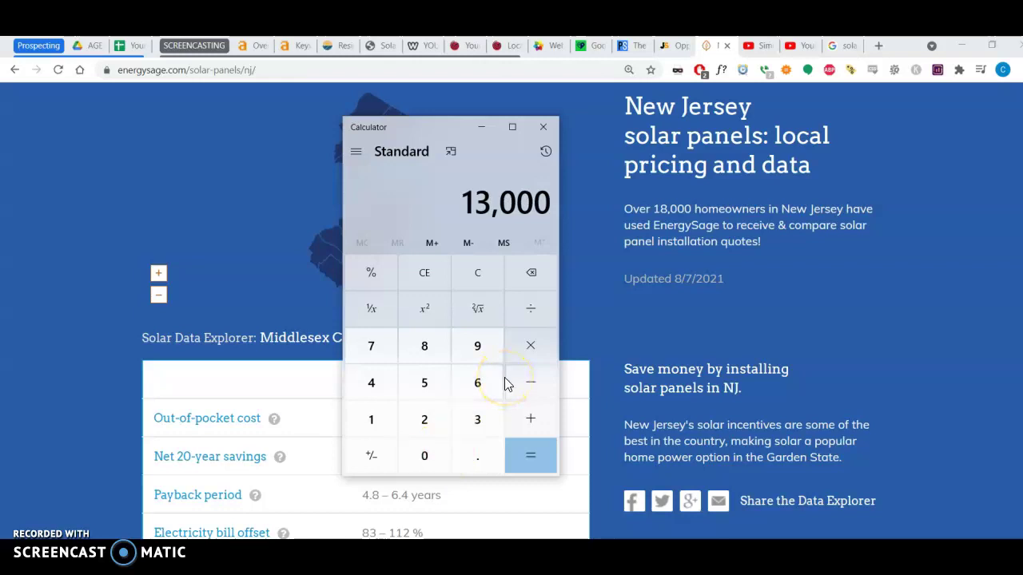
{"action": "left_click", "coordinate": [520, 348]}
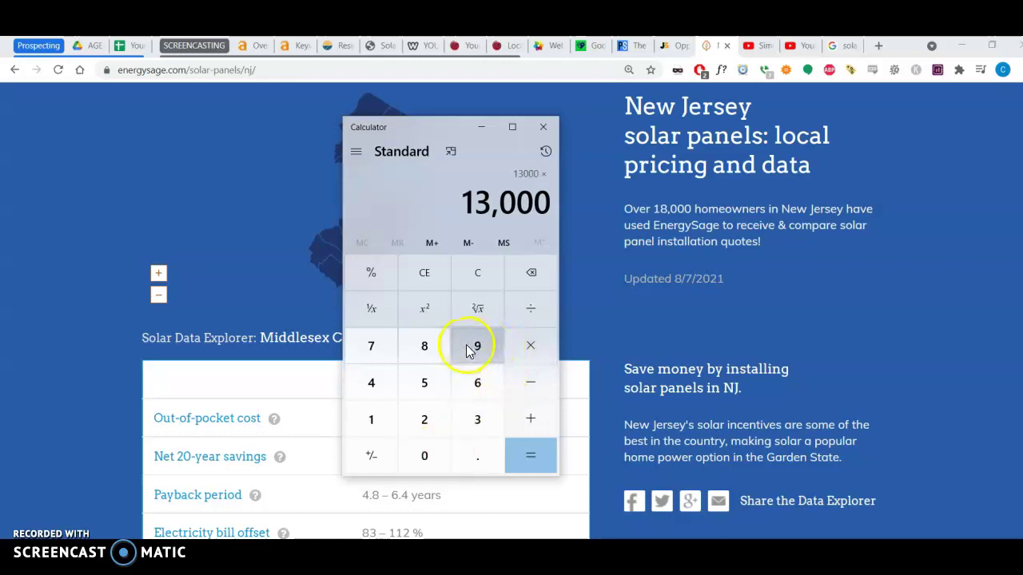
{"action": "left_click", "coordinate": [435, 346]}
{"action": "left_click", "coordinate": [534, 450]}
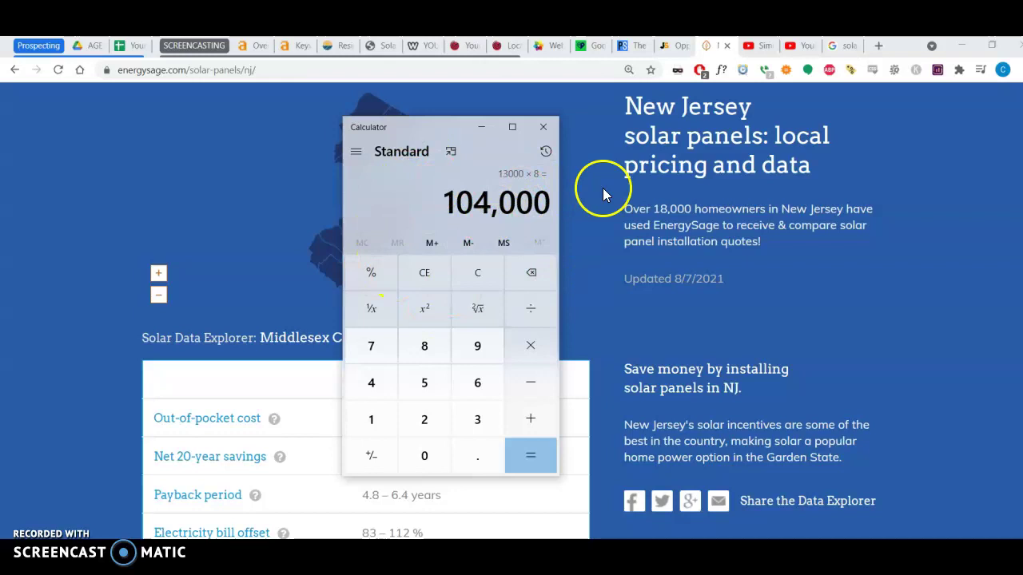
- Return to the traffic share by domains for "solar company in nj" and compare it with the calculated revenue figure
{"action": "left_click", "coordinate": [284, 47]}
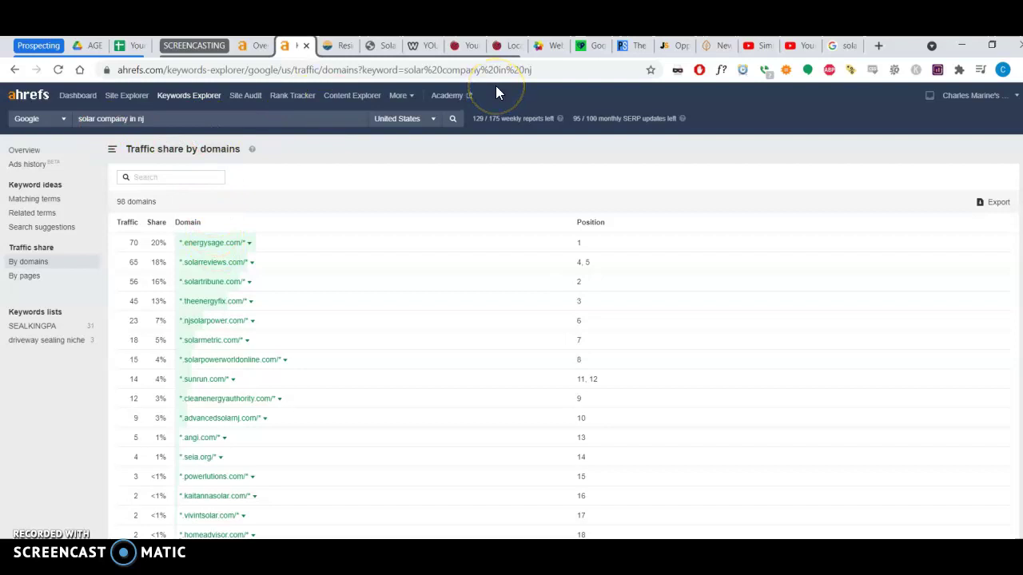
{"action": "key", "text": "alt+Tab"}
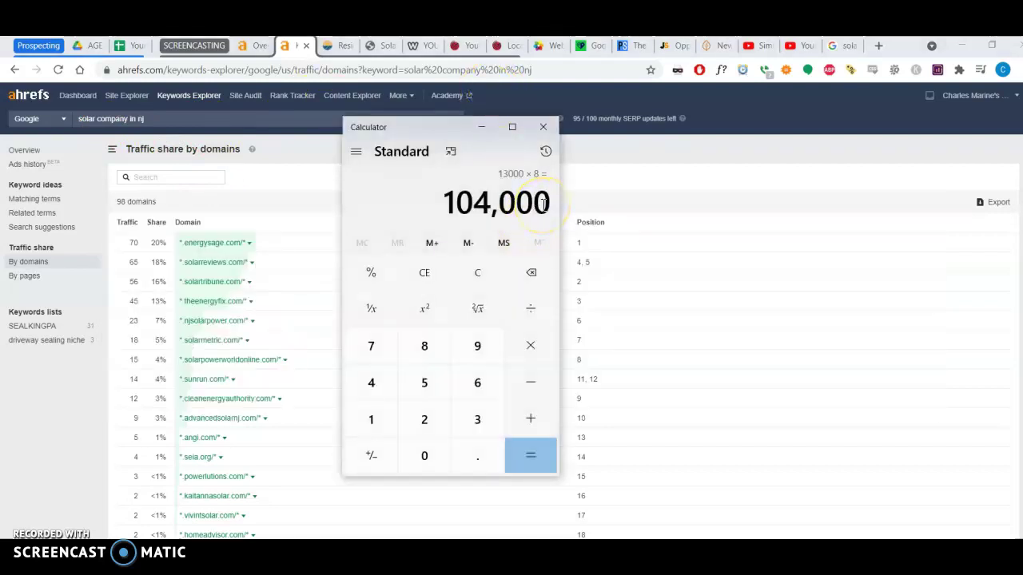
{"action": "key", "text": "alt+Tab"}
{"action": "key", "text": "alt+Tab"}
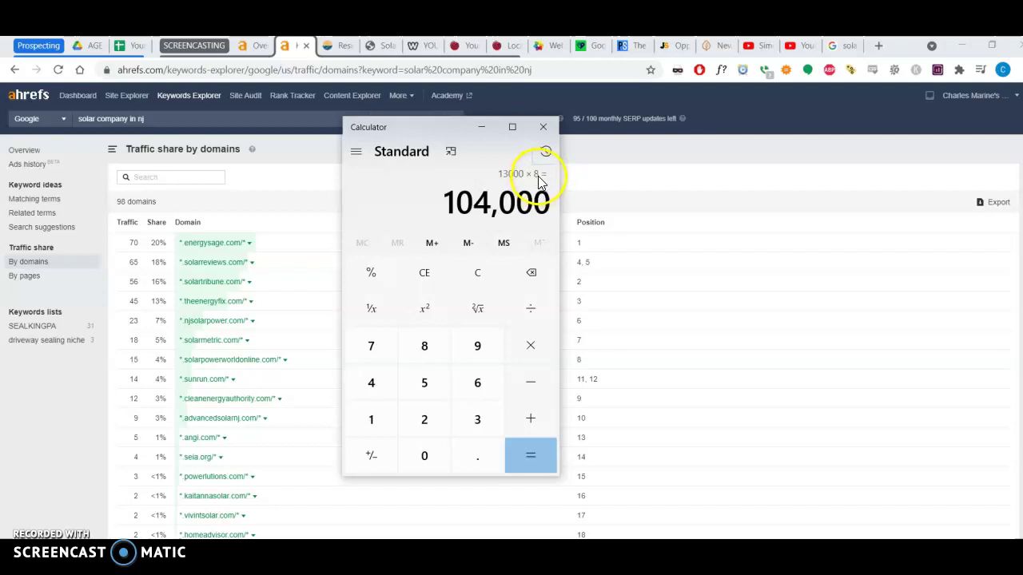
{"action": "key", "text": "alt+Tab"}
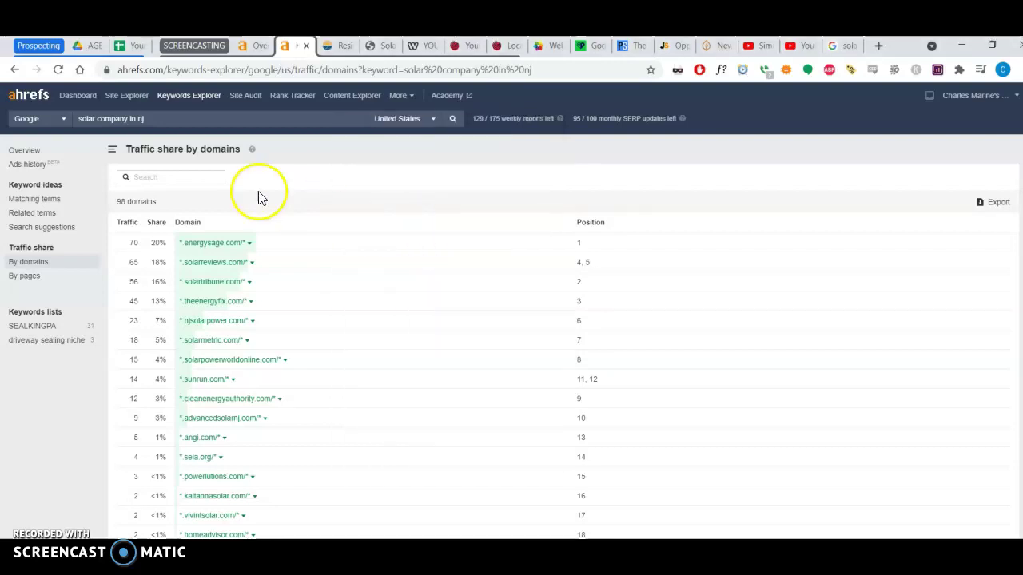
- Go back to the keyword overview for "solar company in nj" and examine its metrics and keyword ideas
{"action": "left_click", "coordinate": [252, 51]}
{"action": "left_click", "coordinate": [286, 51]}
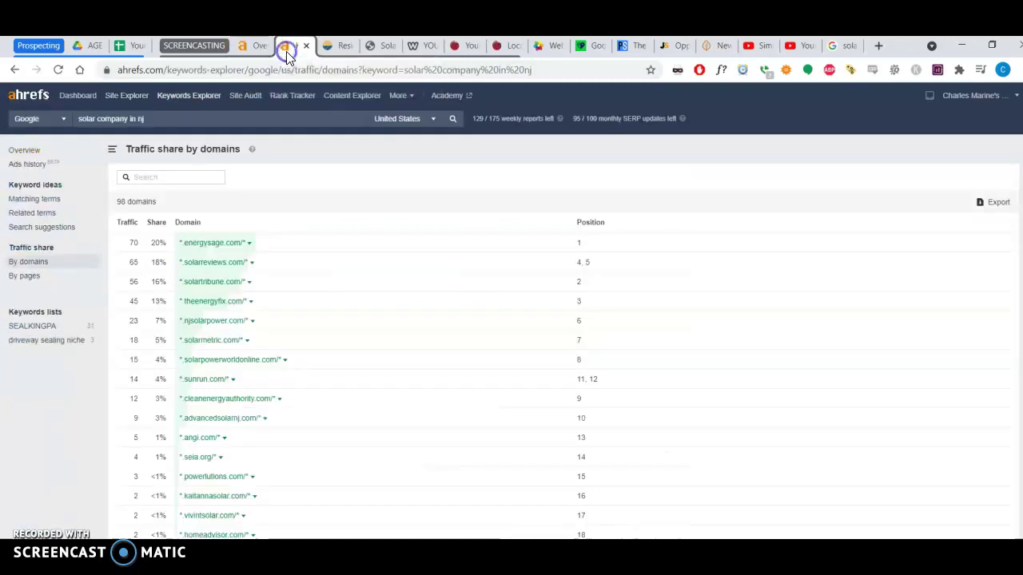
{"action": "left_click", "coordinate": [17, 70]}
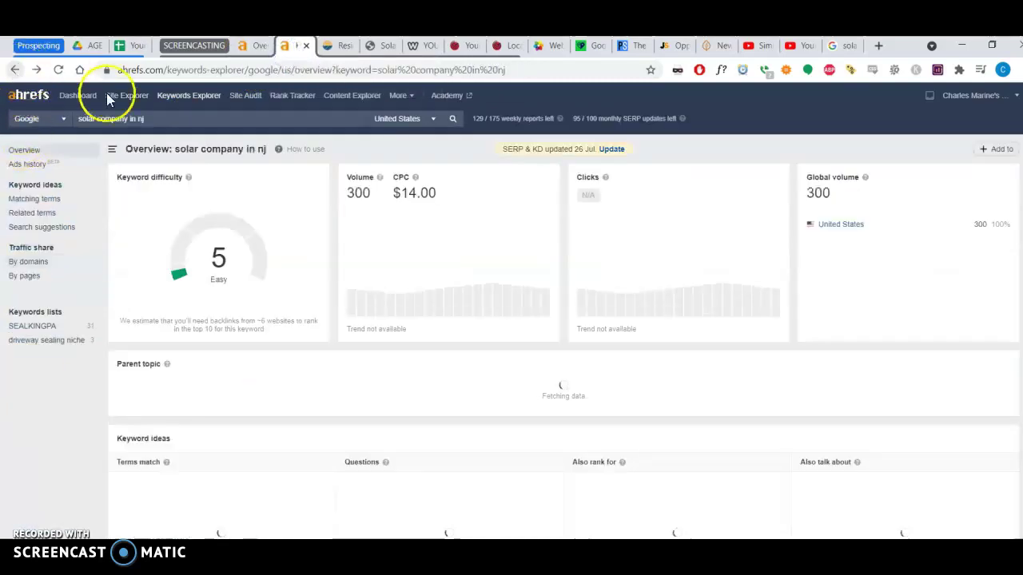
{"action": "scroll", "coordinate": [216, 409], "scroll_direction": "down", "scroll_amount": 3}
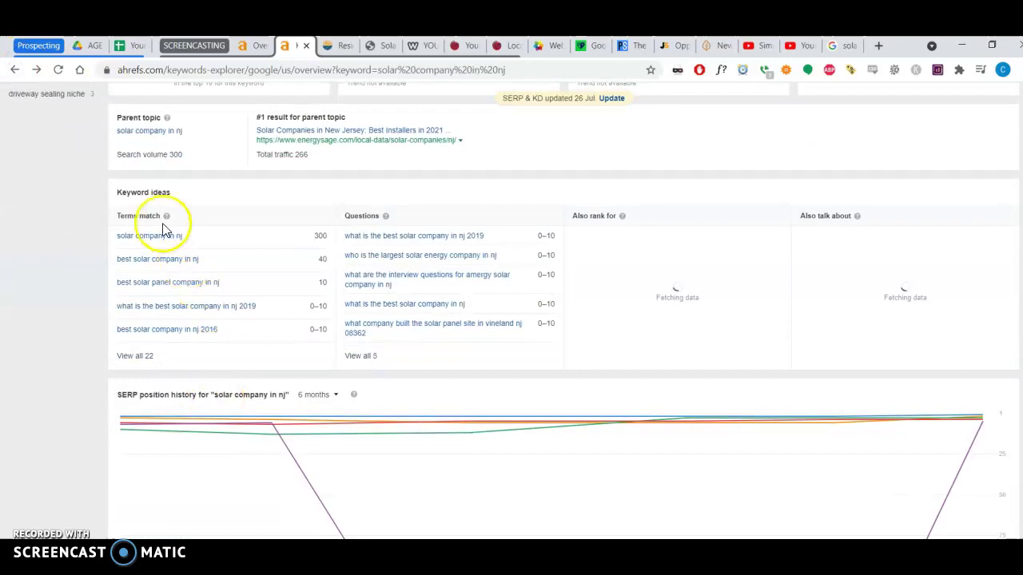
{"action": "scroll", "coordinate": [176, 264], "scroll_direction": "up", "scroll_amount": 3}
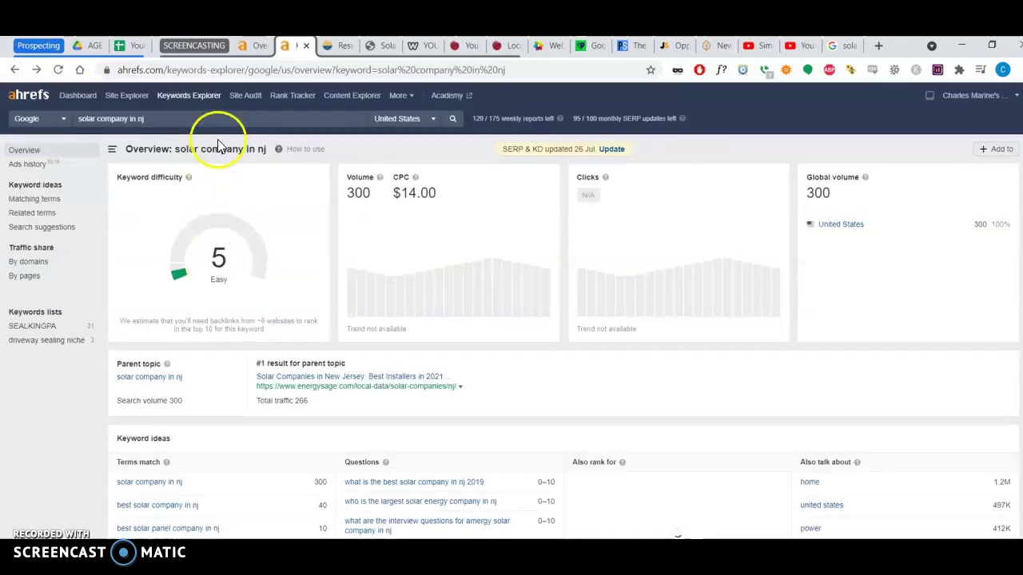
- Open the organic keywords report for njsolarpower.com and examine its keywords' volume, CPC, traffic and positions
{"action": "left_click", "coordinate": [246, 48]}
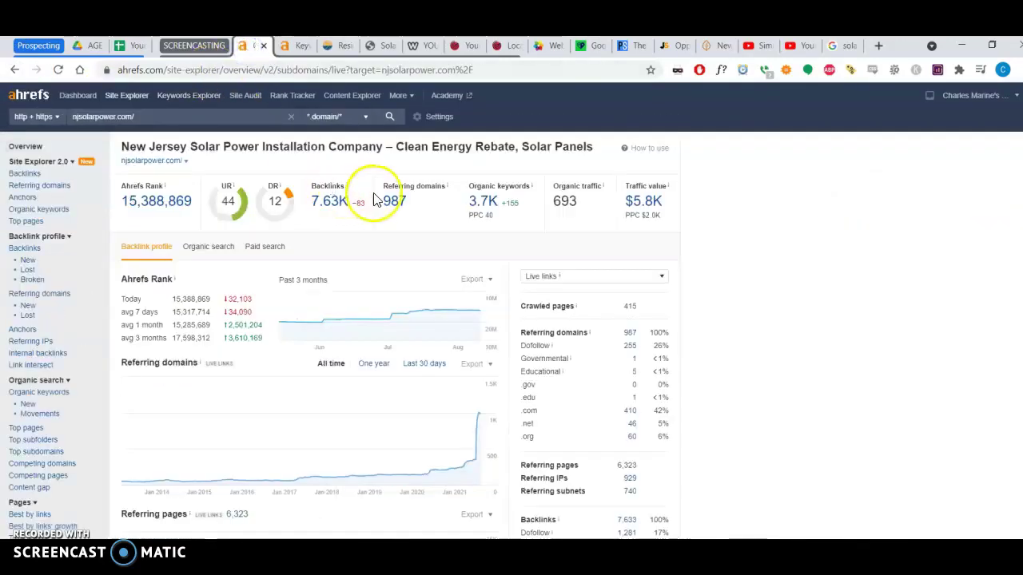
{"action": "left_click", "coordinate": [482, 206]}
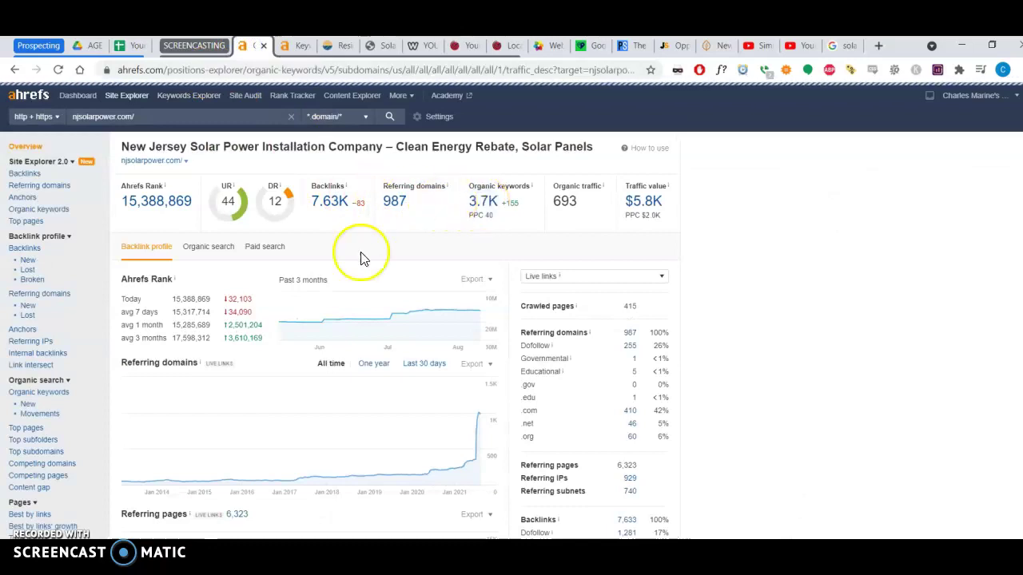
{"action": "scroll", "coordinate": [360, 283], "scroll_direction": "down", "scroll_amount": 2}
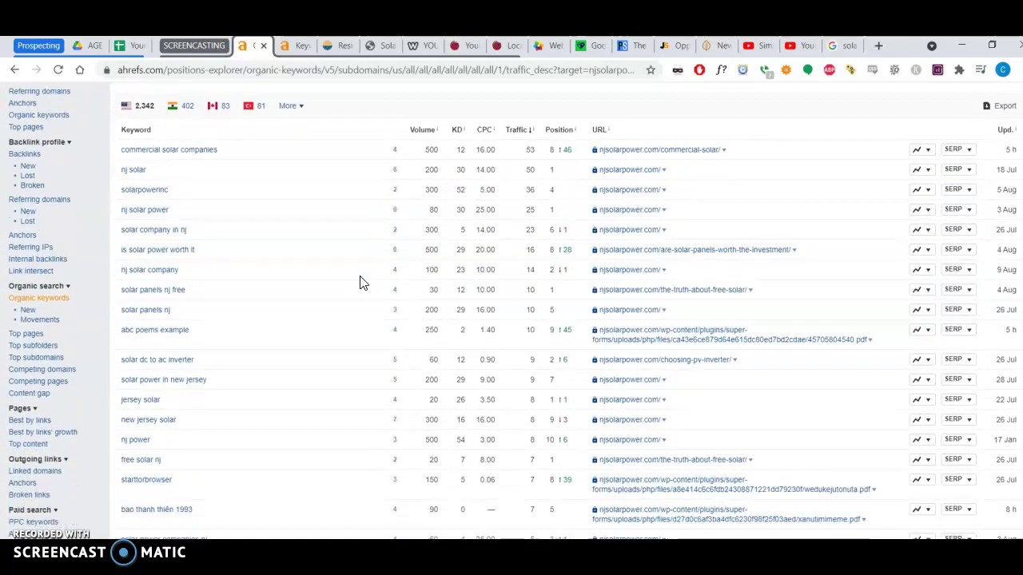
{"action": "left_click", "coordinate": [149, 249]}
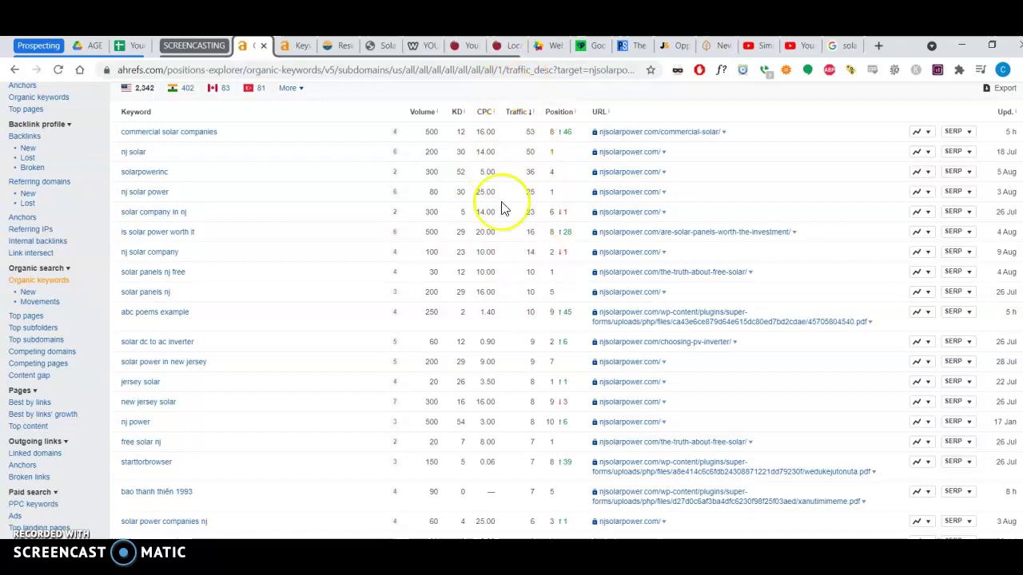
{"action": "scroll", "coordinate": [313, 229], "scroll_direction": "up", "scroll_amount": 2}
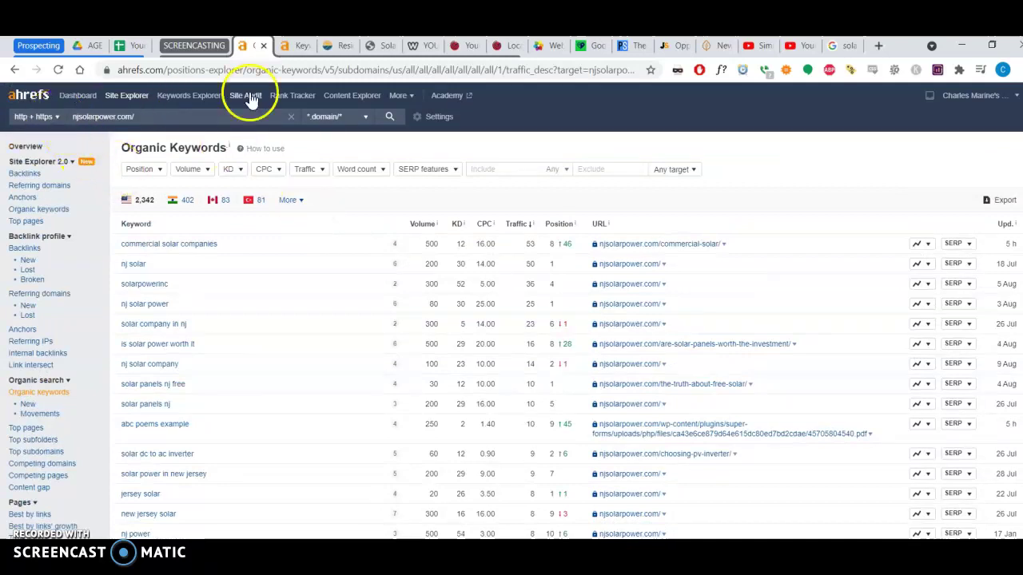
- Revisit the kaitannasolar.com homepage and review it from the introduction up to the header banner
{"action": "left_click", "coordinate": [382, 50]}
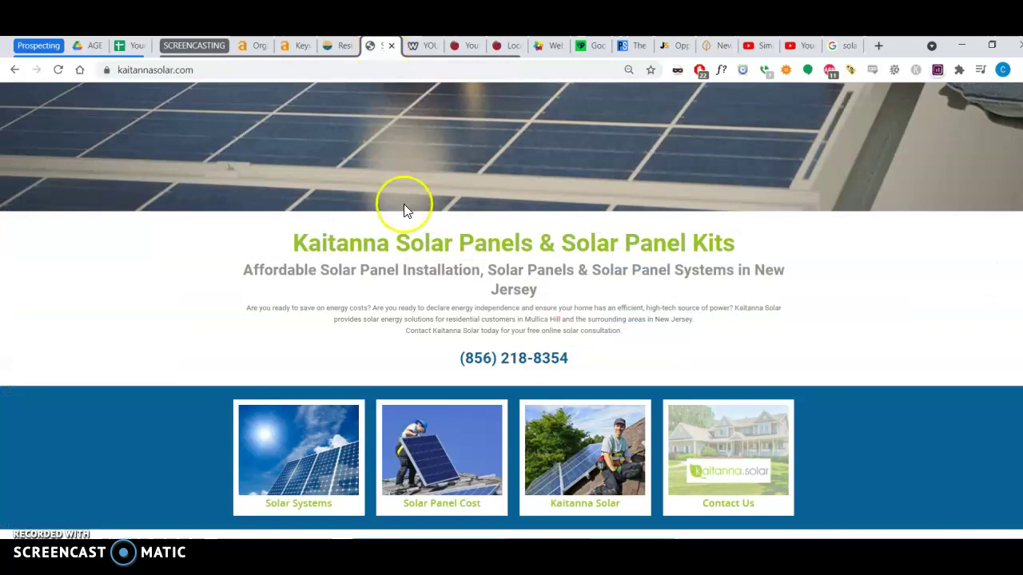
{"action": "scroll", "coordinate": [405, 209], "scroll_direction": "up", "scroll_amount": 5}
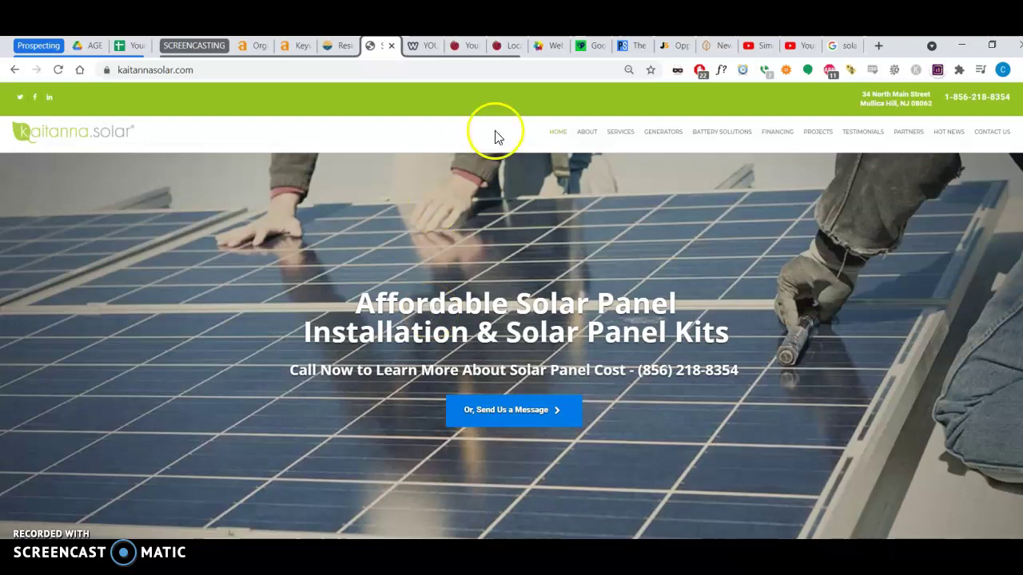
- Switch to the yourlocalseopros.com homepage and review its introduction and free site audit section
{"action": "left_click", "coordinate": [426, 50]}
{"action": "mouse_move", "coordinate": [461, 126]}
{"action": "left_click", "coordinate": [493, 206]}
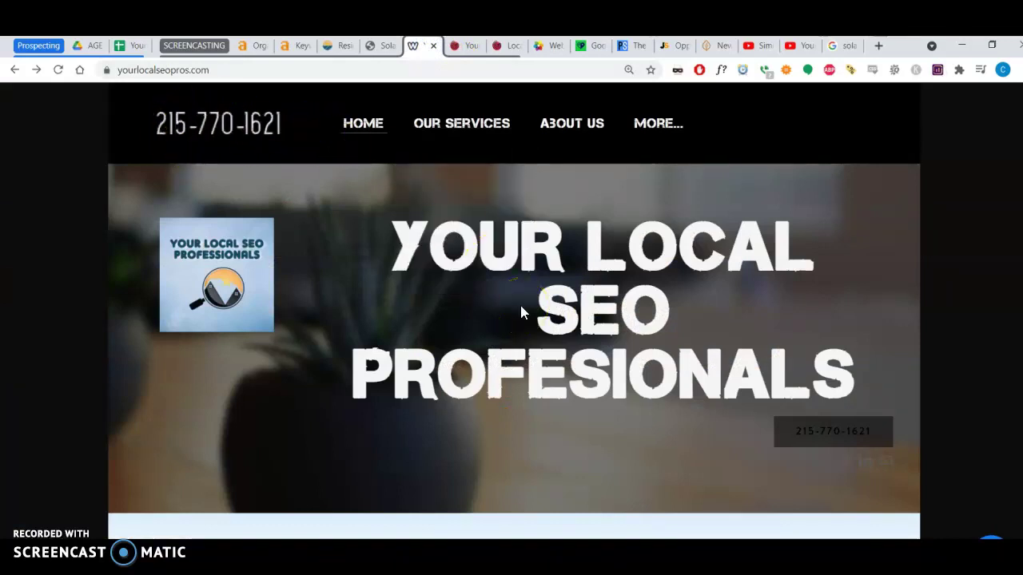
{"action": "scroll", "coordinate": [519, 302], "scroll_direction": "down", "scroll_amount": 5}
{"action": "scroll", "coordinate": [521, 304], "scroll_direction": "down", "scroll_amount": 2}
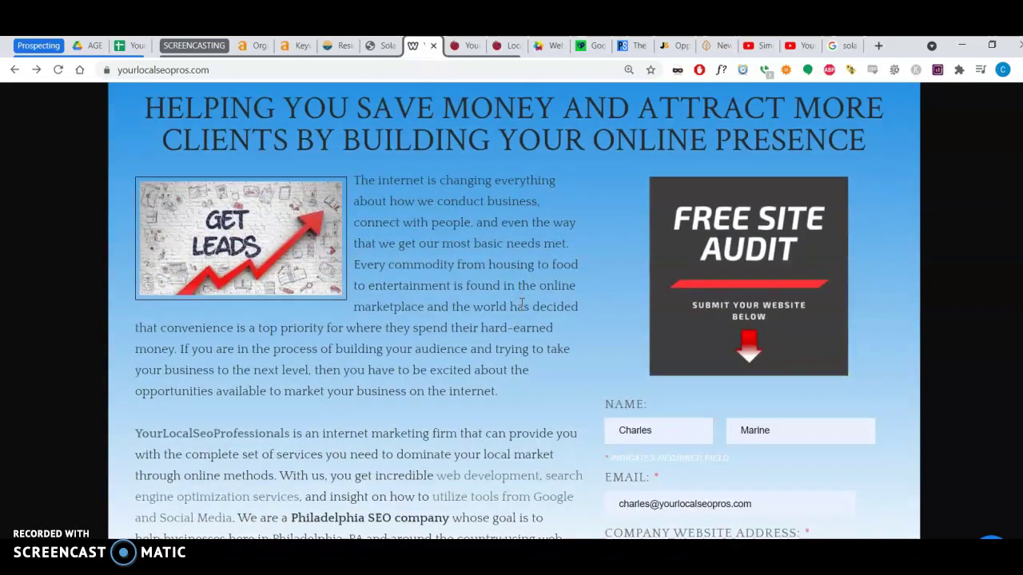